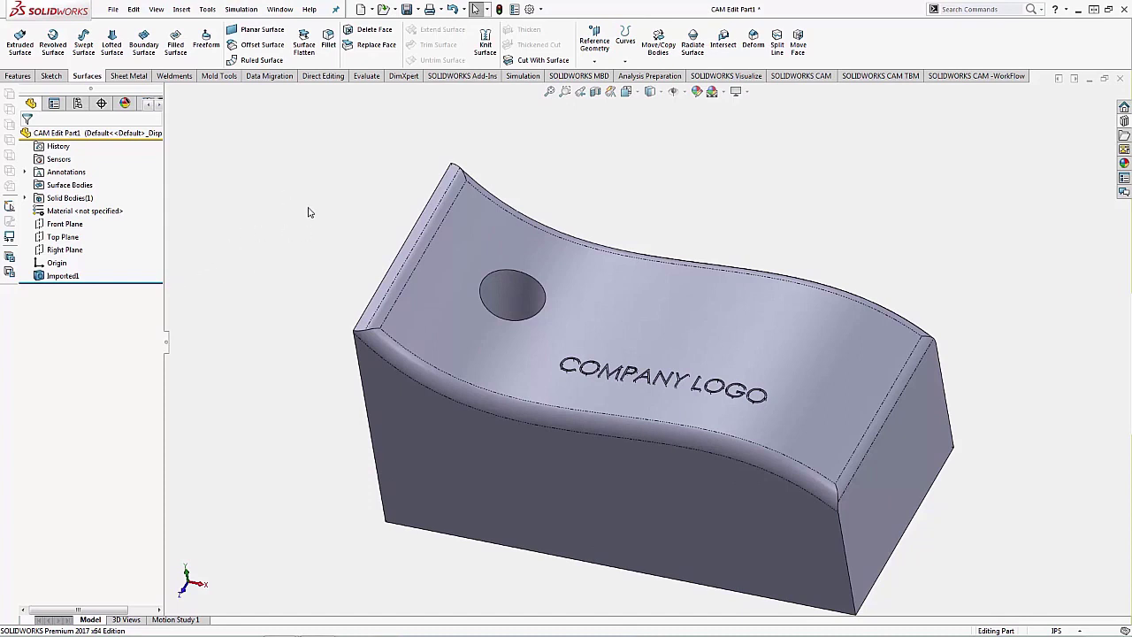
{"action": "mouse_move", "coordinate": [303, 204]}
{"action": "middle_mouse_down"}
{"action": "mouse_move", "coordinate": [292, 184]}
{"action": "mouse_move", "coordinate": [289, 198]}
{"action": "mouse_move", "coordinate": [291, 185]}
{"action": "middle_mouse_up"}
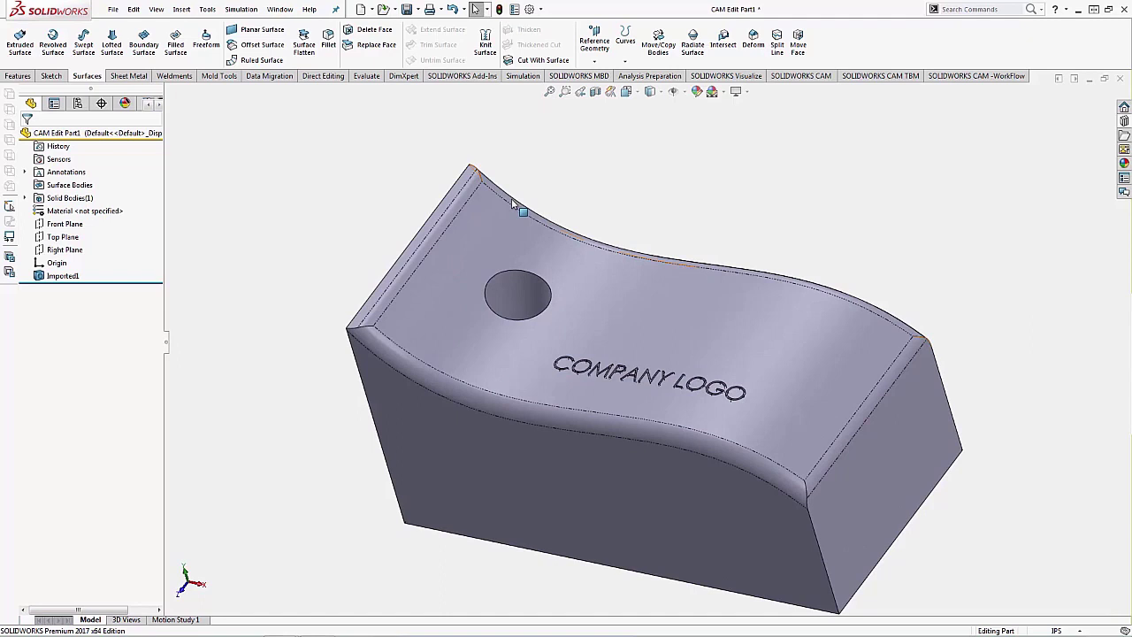
{"action": "left_click", "coordinate": [463, 199]}
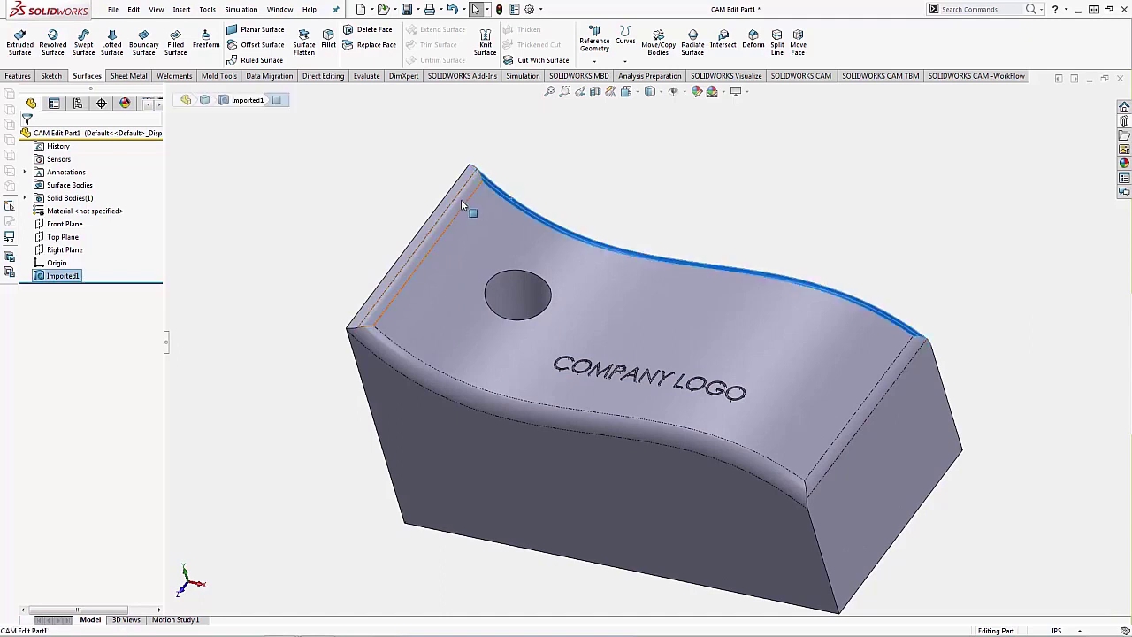
{"action": "left_click", "coordinate": [828, 187]}
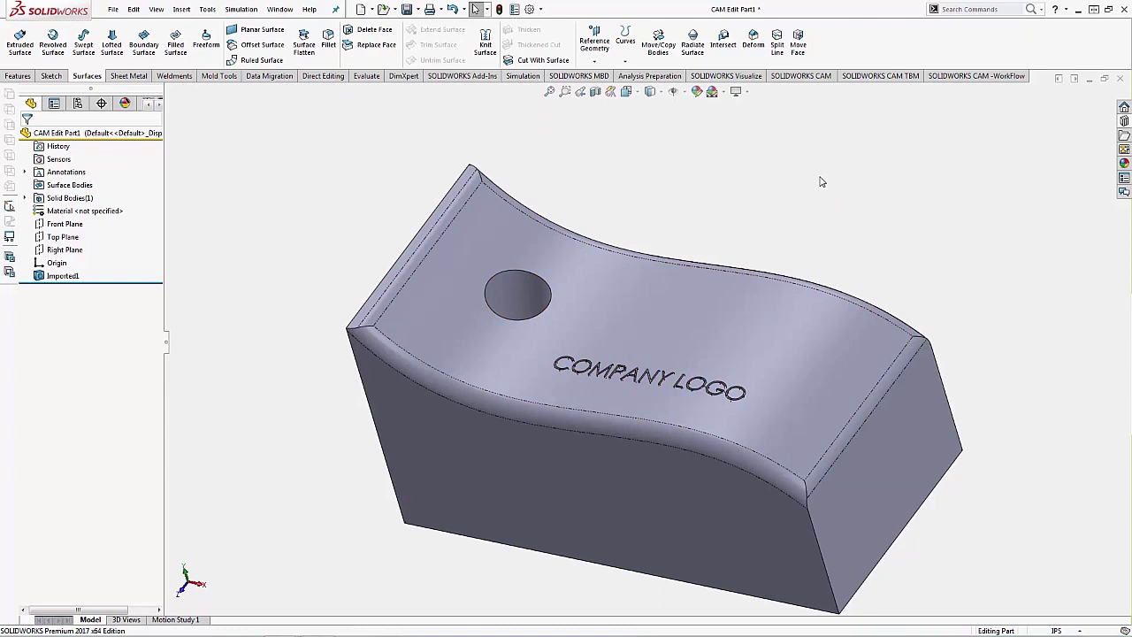
{"action": "left_click", "coordinate": [776, 319]}
{"action": "left_click", "coordinate": [695, 219]}
Step: Remove the four fillet faces around the block's curved top surface using Delete Face with the Delete and Patch option
{"action": "left_click", "coordinate": [362, 34]}
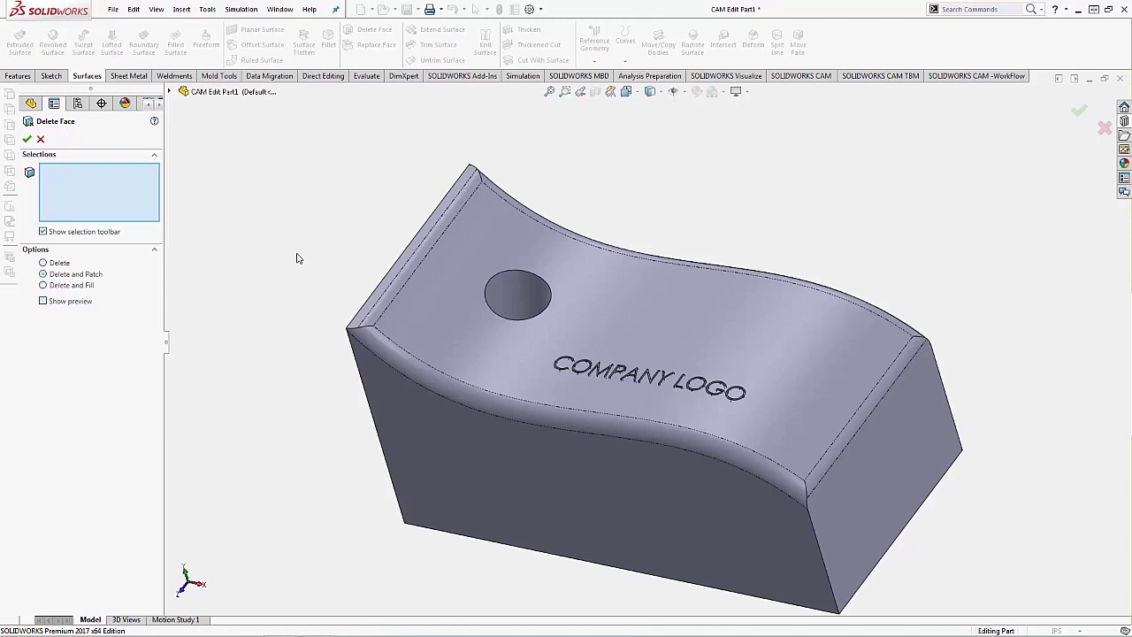
{"action": "left_click", "coordinate": [369, 325]}
{"action": "left_click", "coordinate": [373, 317]}
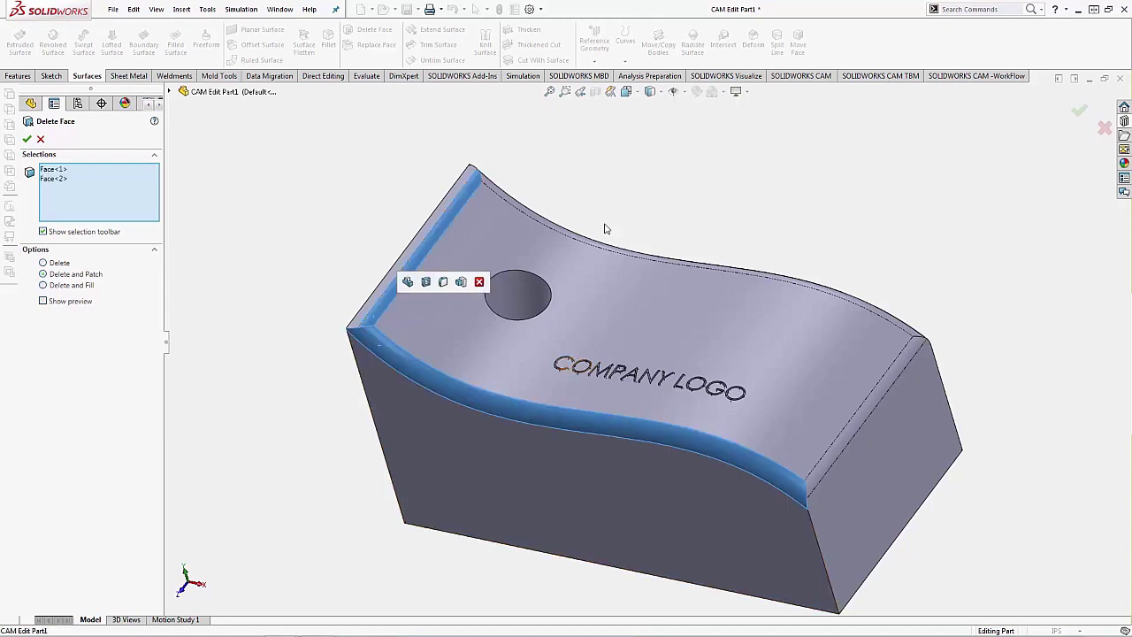
{"action": "left_click", "coordinate": [560, 231]}
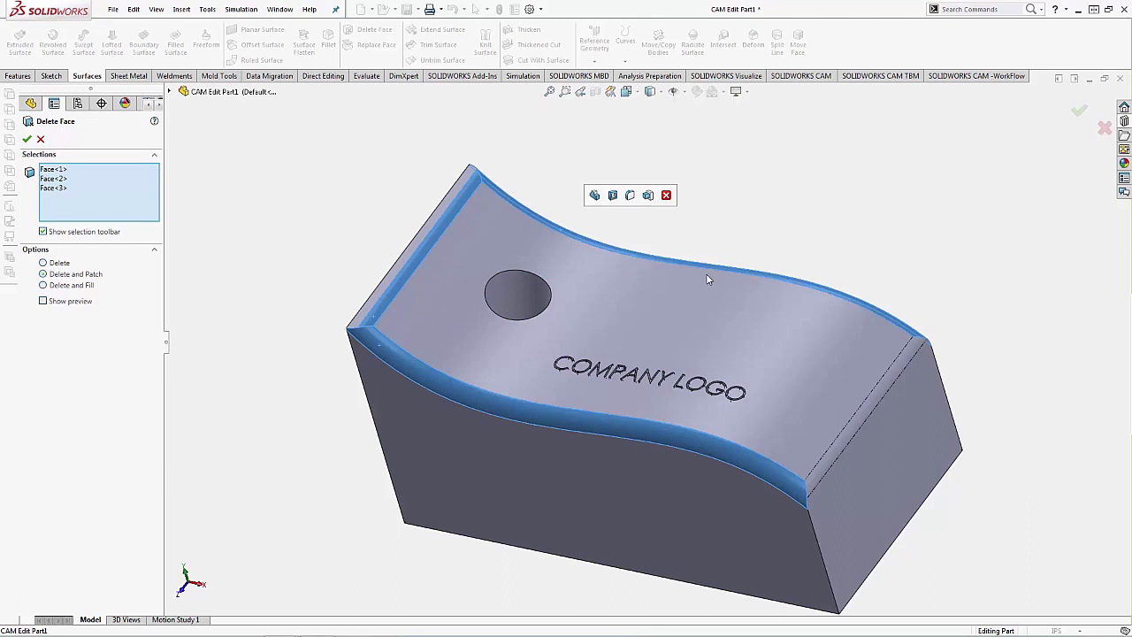
{"action": "left_click", "coordinate": [889, 382]}
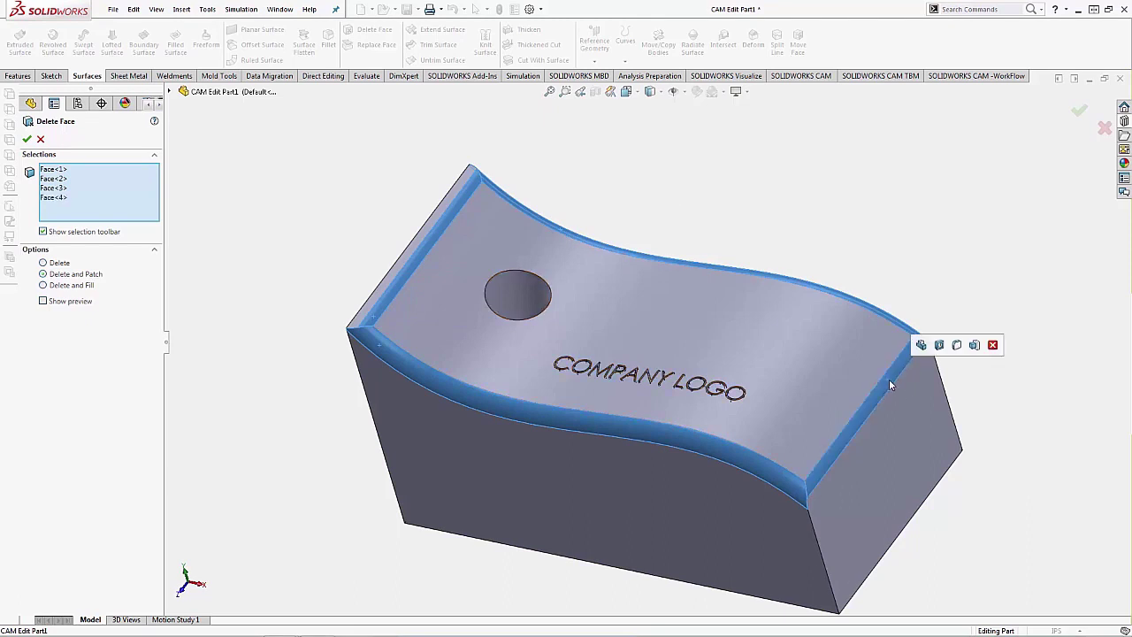
{"action": "left_click", "coordinate": [27, 140]}
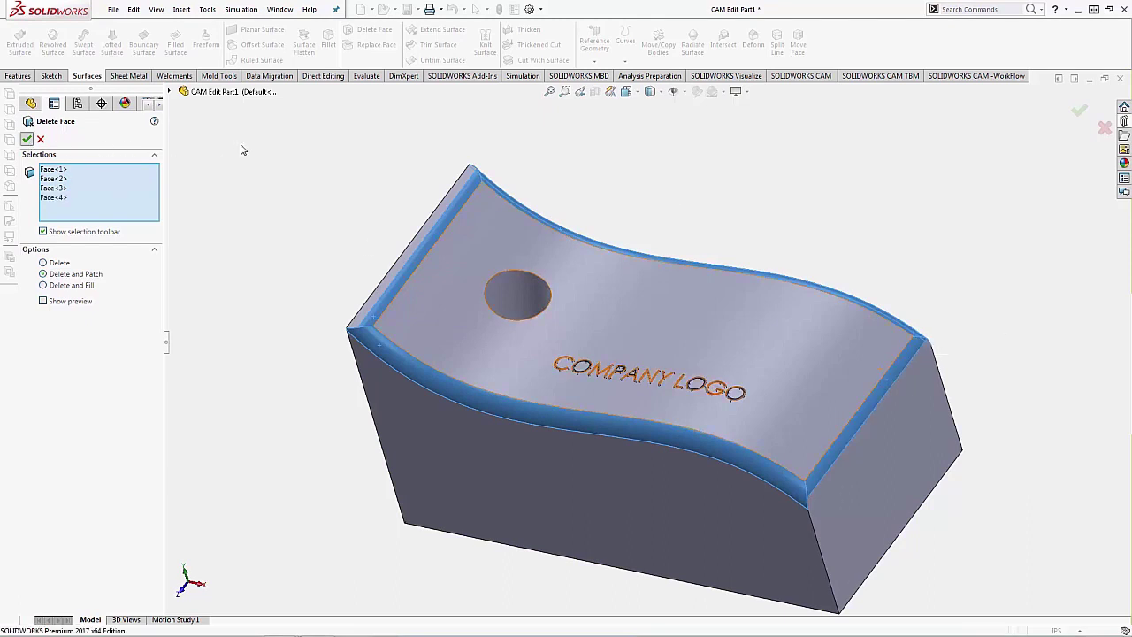
Step: Examine the patched edges where the block's curved top surface meets its side faces
{"action": "left_click", "coordinate": [552, 473]}
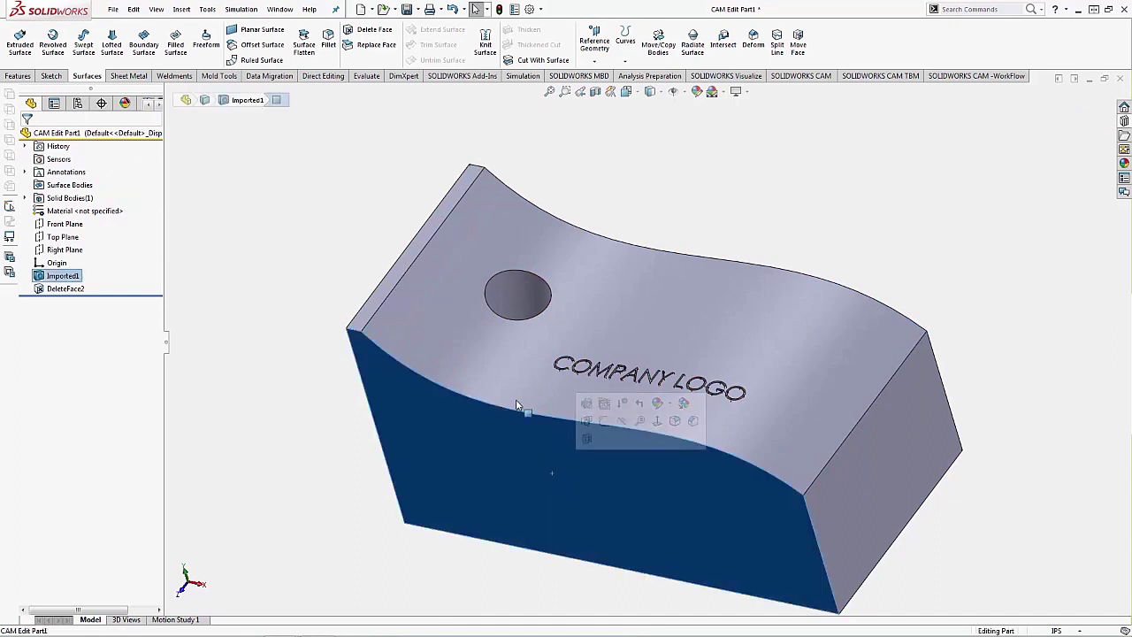
{"action": "left_click", "coordinate": [498, 378]}
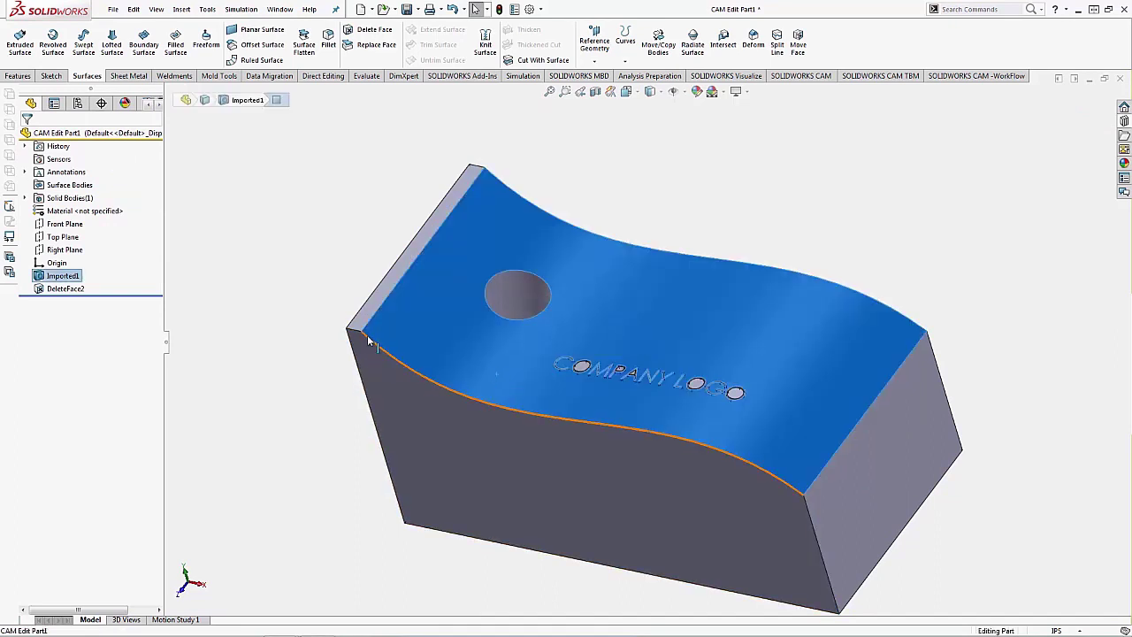
{"action": "left_click", "coordinate": [879, 209]}
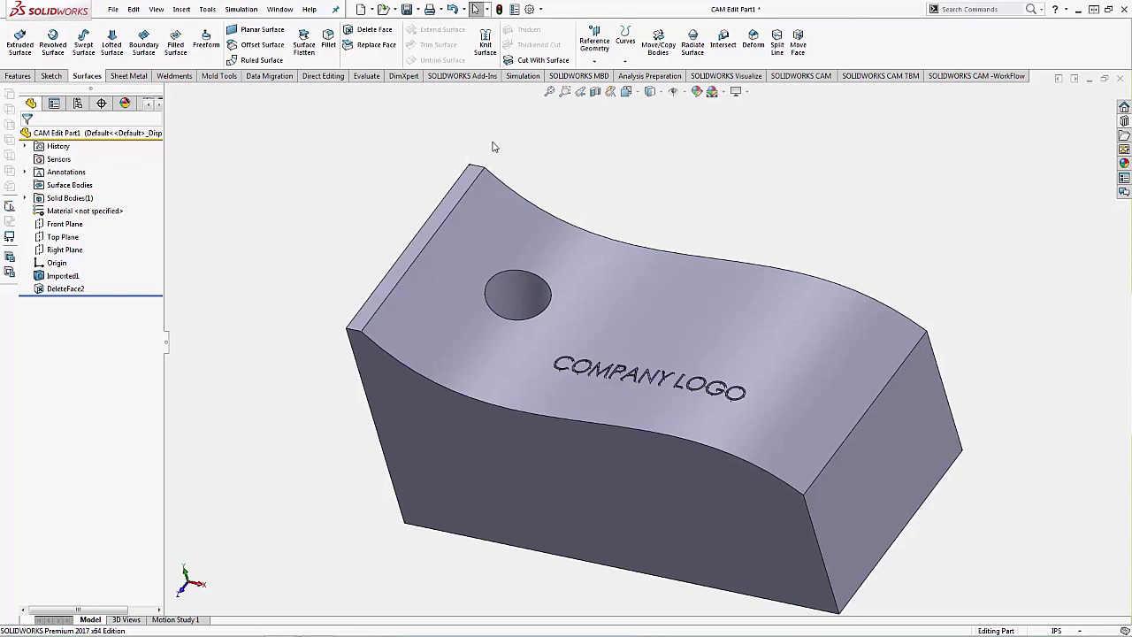
{"action": "middle_click_drag", "start_coordinate": [593, 159], "coordinate": [648, 186]}
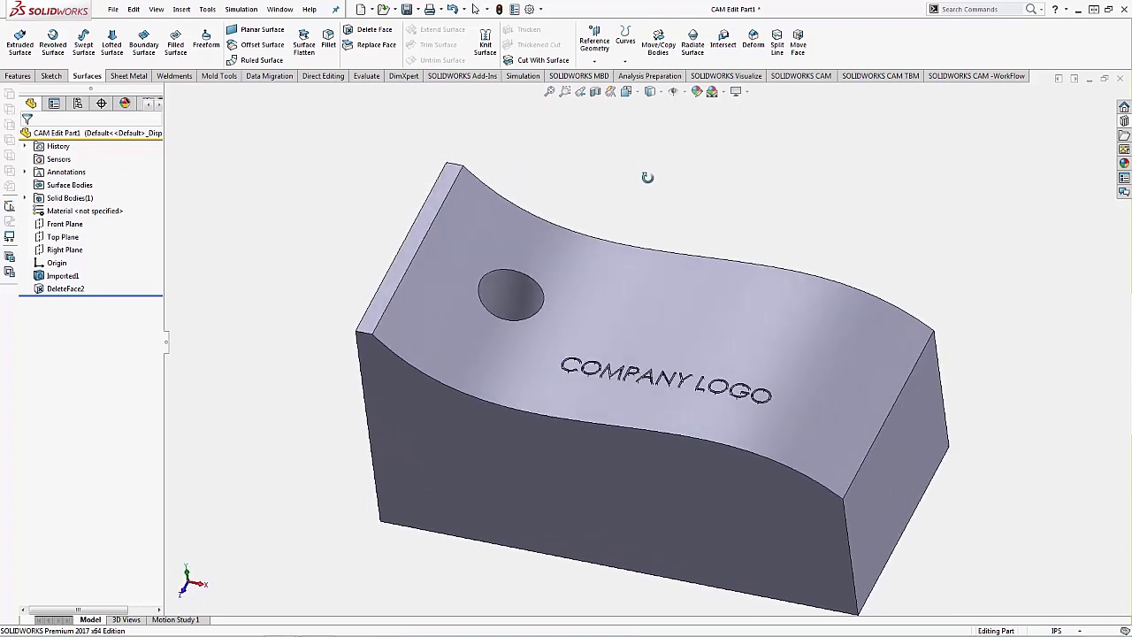
{"action": "left_click_drag", "start_coordinate": [647, 177], "coordinate": [627, 177]}
{"action": "key", "text": "f"}
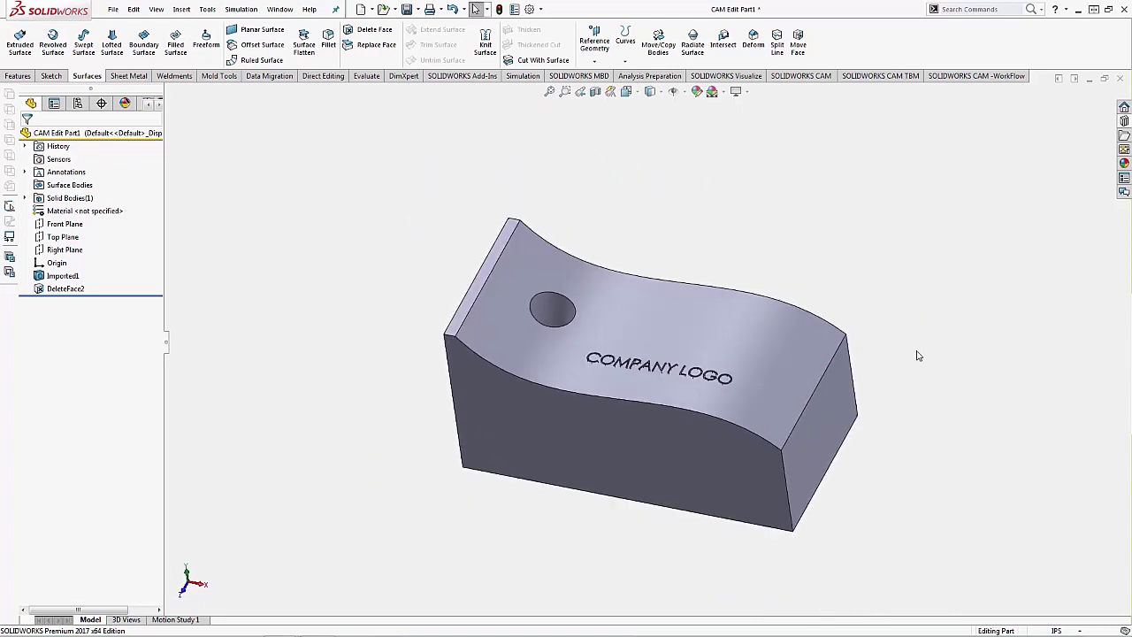
Step: Inspect the angled through hole and the flat bottom face from the underside of the block
{"action": "middle_click_drag", "start_coordinate": [917, 355], "coordinate": [915, 181]}
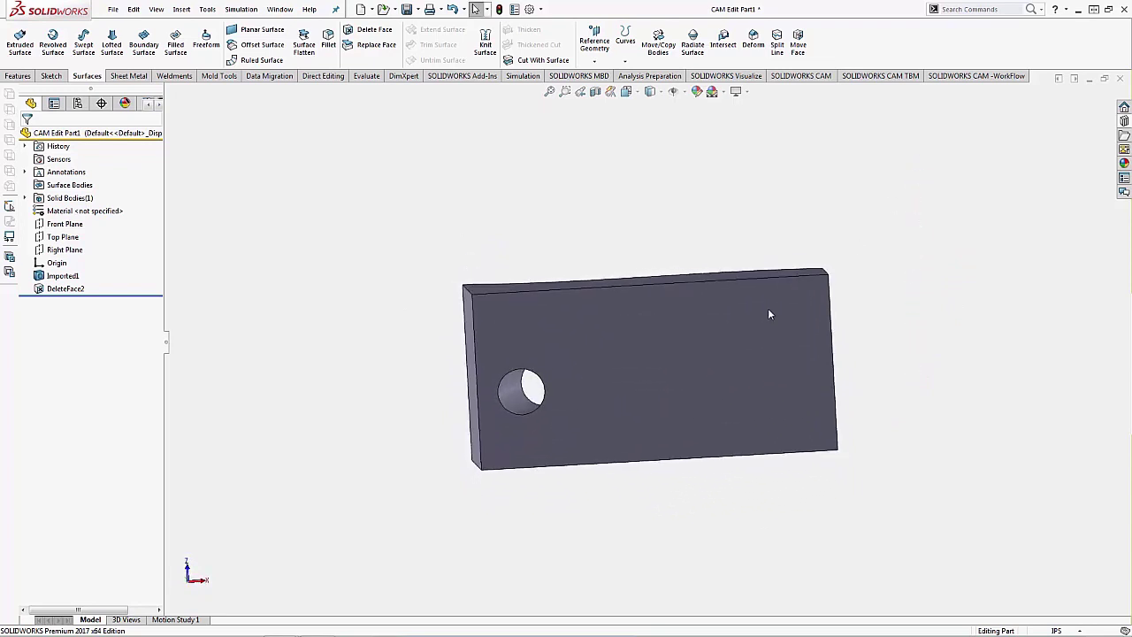
{"action": "left_click", "coordinate": [515, 400]}
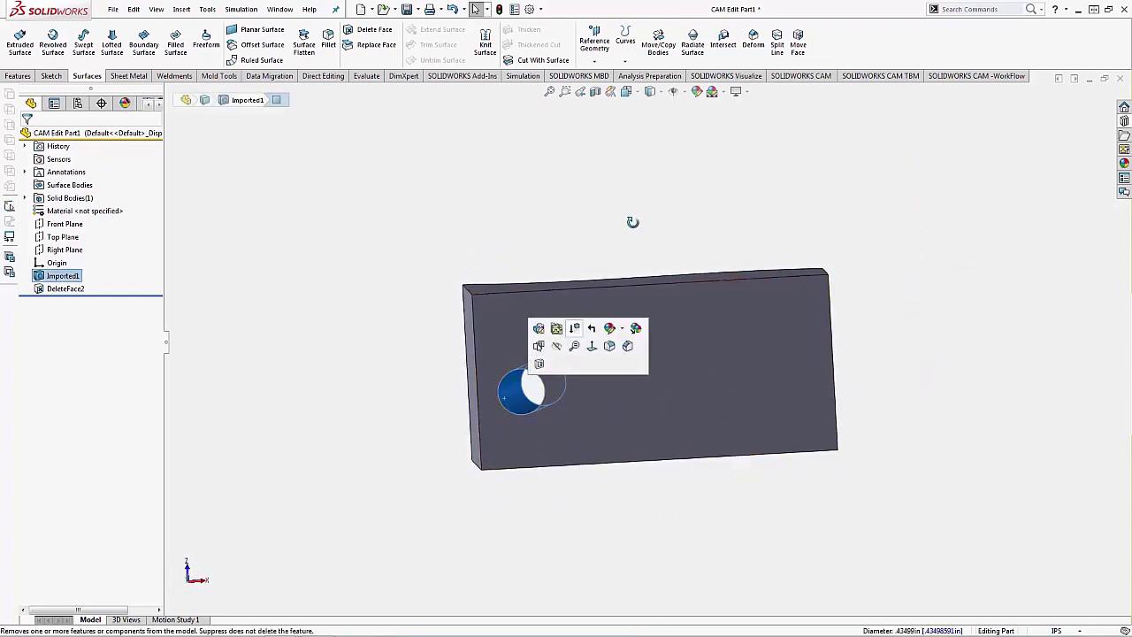
{"action": "middle_click_drag", "start_coordinate": [632, 221], "coordinate": [630, 398]}
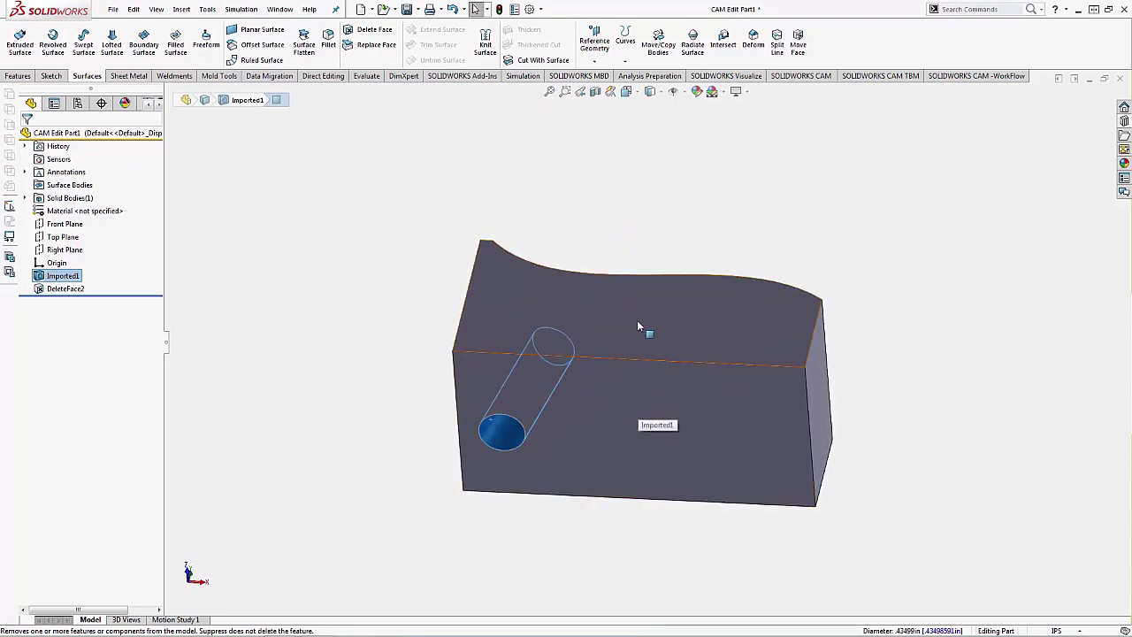
{"action": "middle_click_drag", "start_coordinate": [638, 326], "coordinate": [646, 487]}
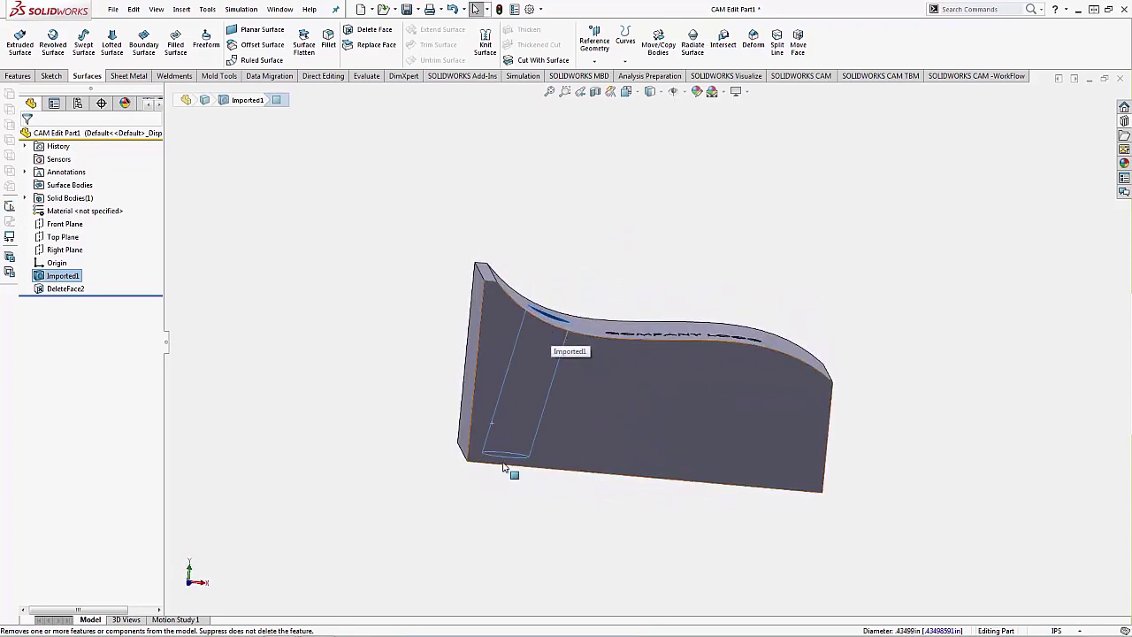
{"action": "middle_click_drag", "start_coordinate": [531, 390], "coordinate": [603, 381]}
{"action": "left_click", "coordinate": [602, 380]}
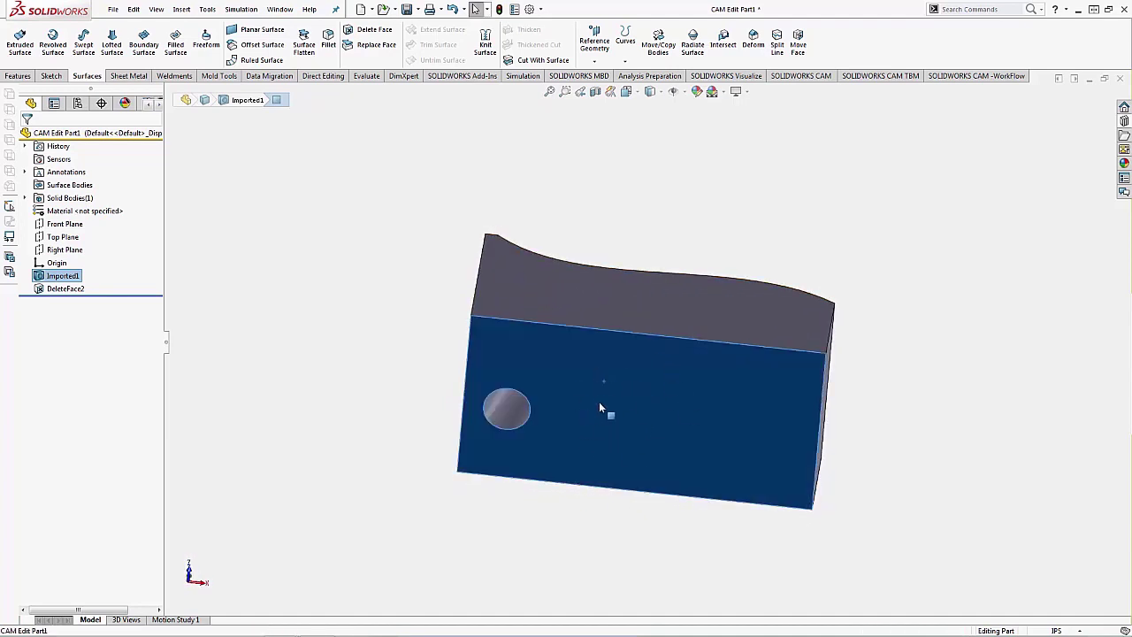
{"action": "middle_click_drag", "start_coordinate": [578, 422], "coordinate": [597, 399]}
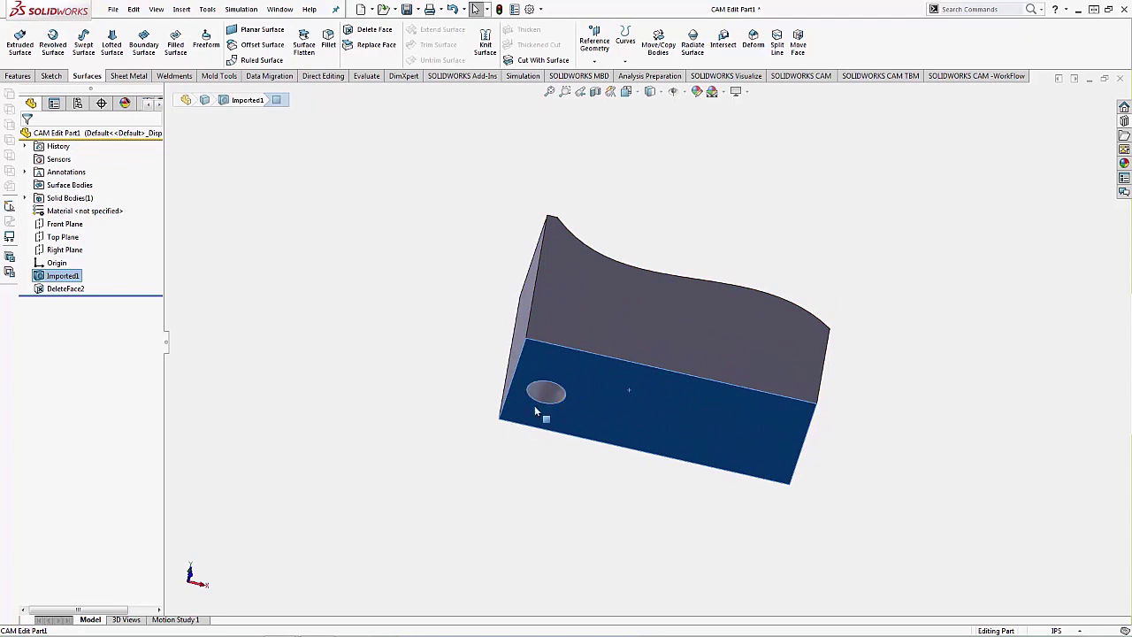
{"action": "left_click", "coordinate": [383, 299]}
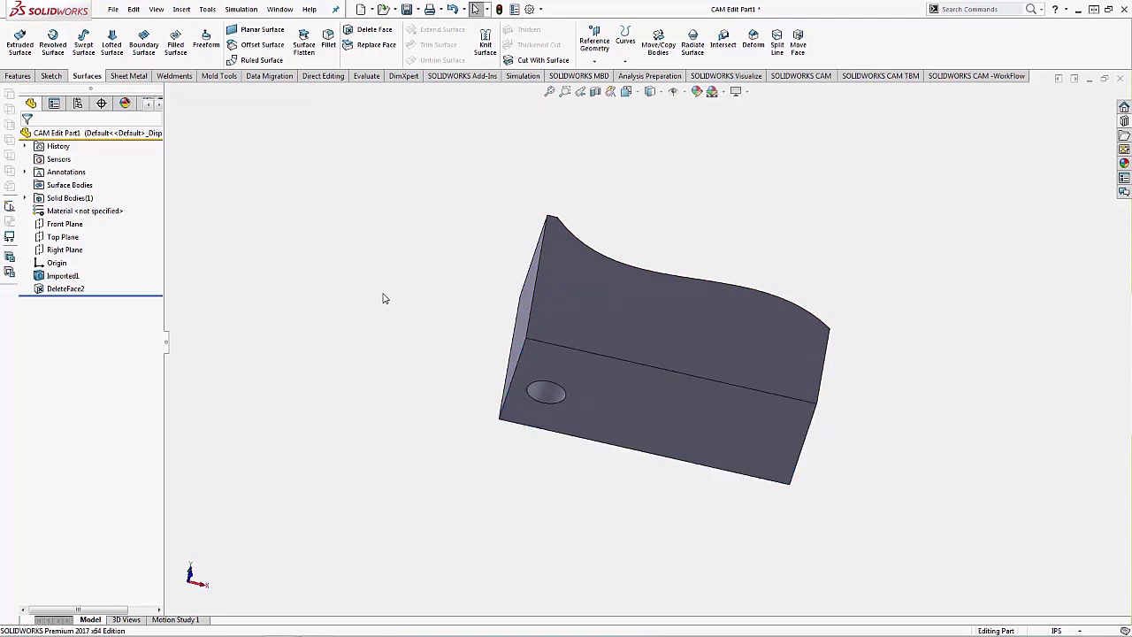
Step: Translate the block's bottom face about 1.25 in downward along Y with Move Face
{"action": "left_click", "coordinate": [800, 51]}
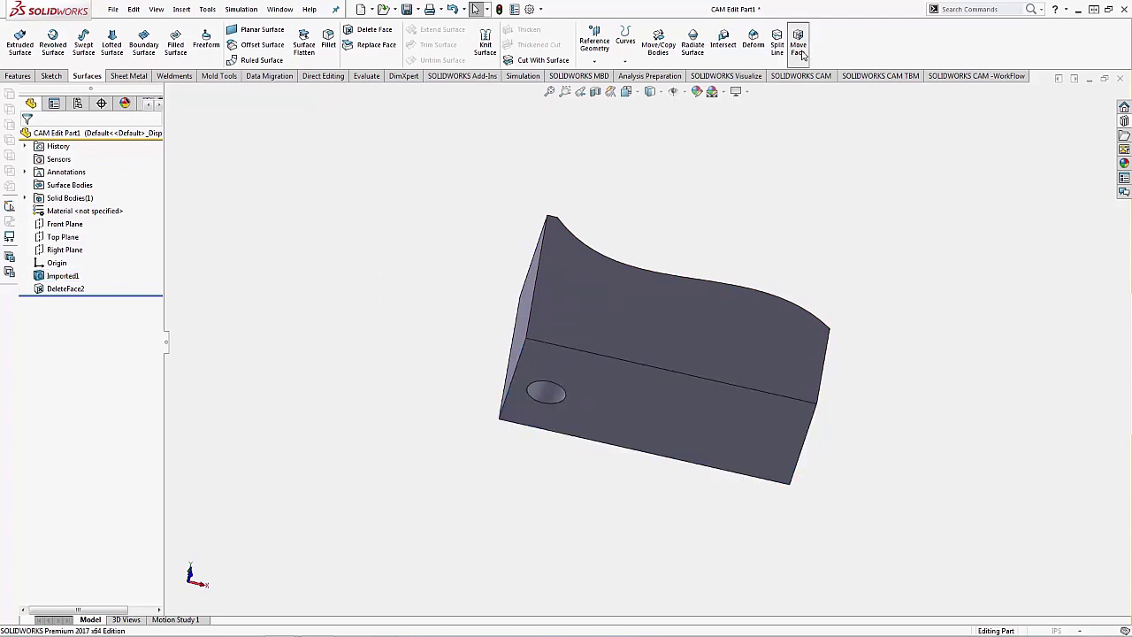
{"action": "left_click", "coordinate": [608, 378]}
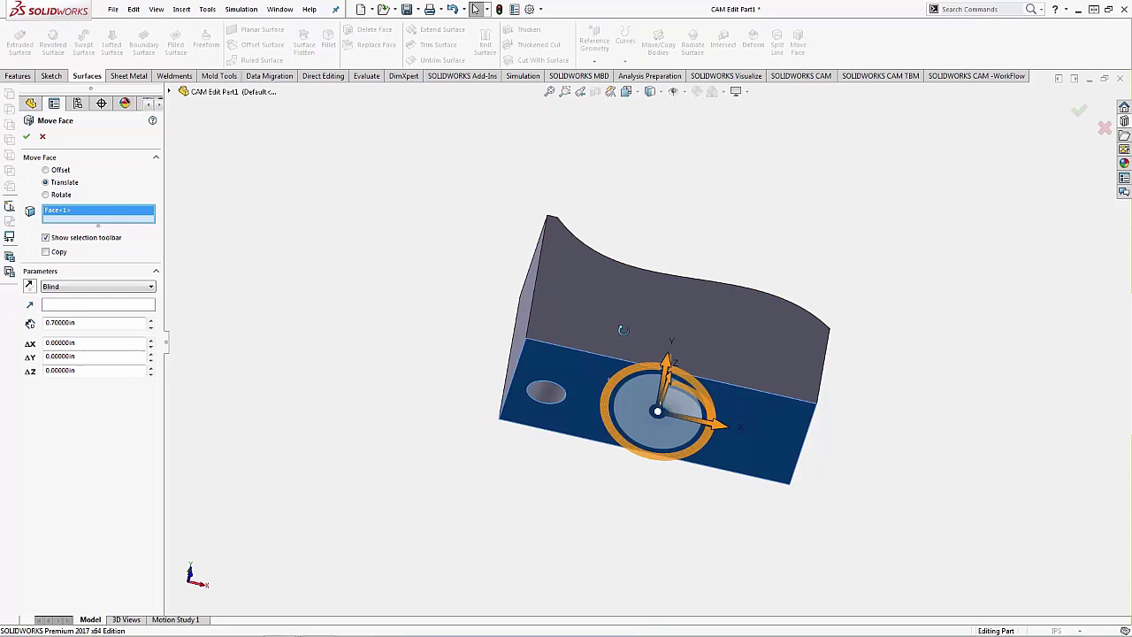
{"action": "middle_click_drag", "start_coordinate": [622, 330], "coordinate": [575, 343]}
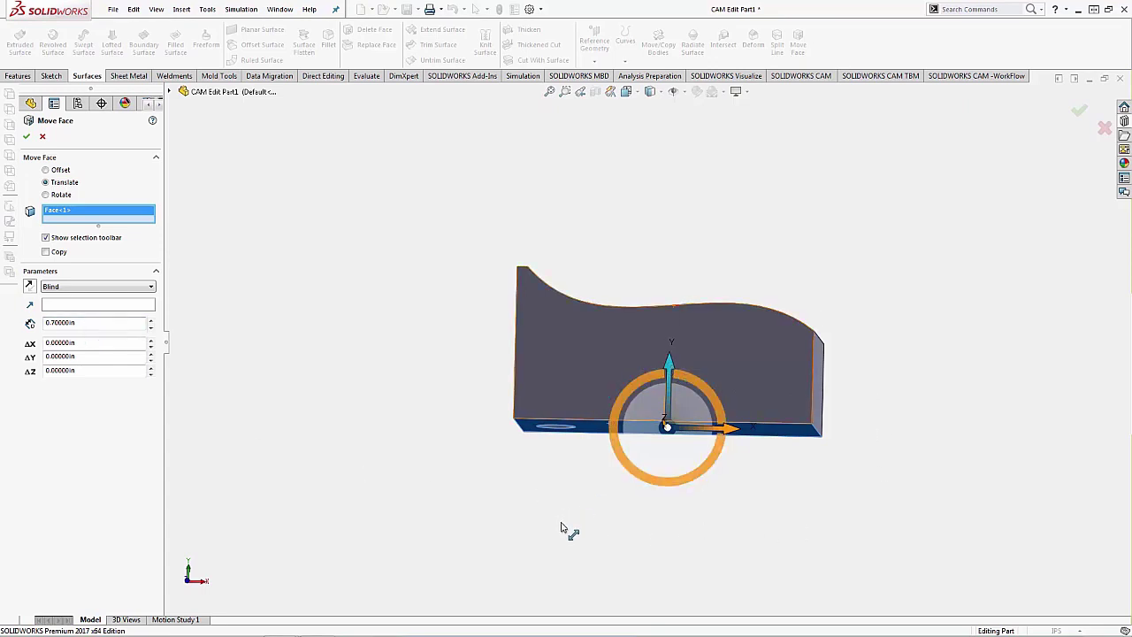
{"action": "key", "text": "Right"}
{"action": "key", "text": "Down"}
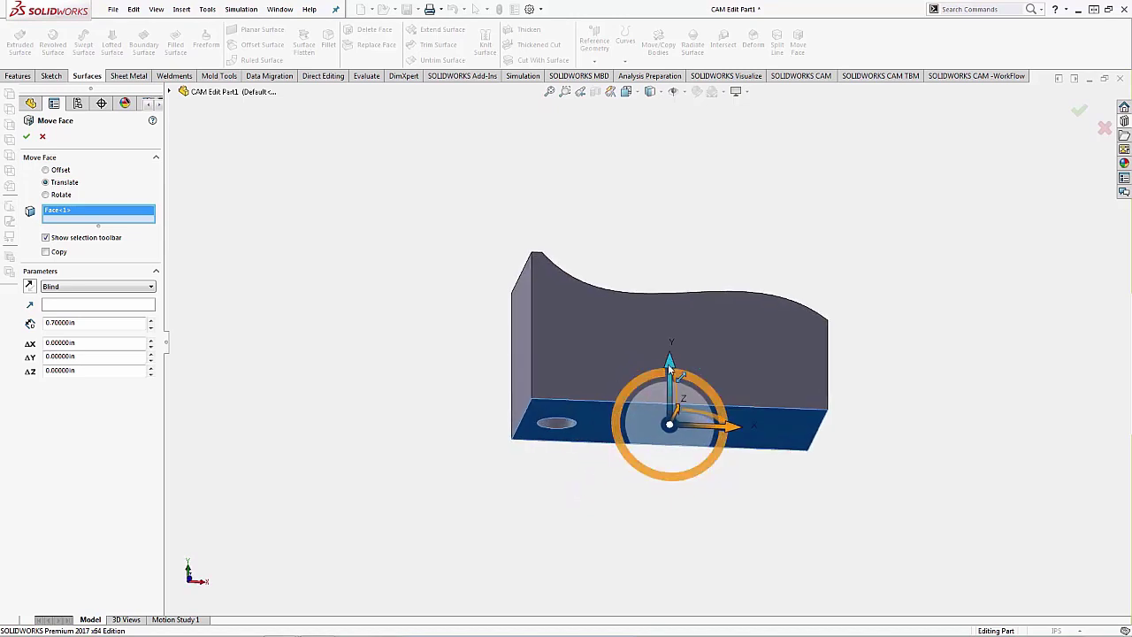
{"action": "left_click_drag", "start_coordinate": [669, 396], "coordinate": [552, 548]}
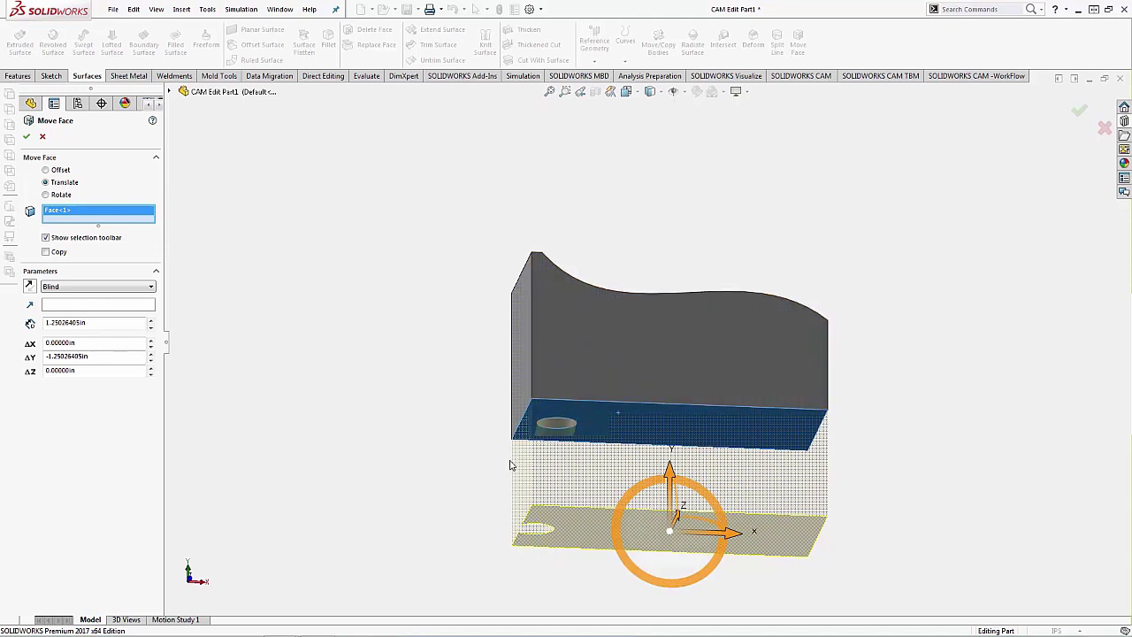
{"action": "left_click", "coordinate": [25, 136]}
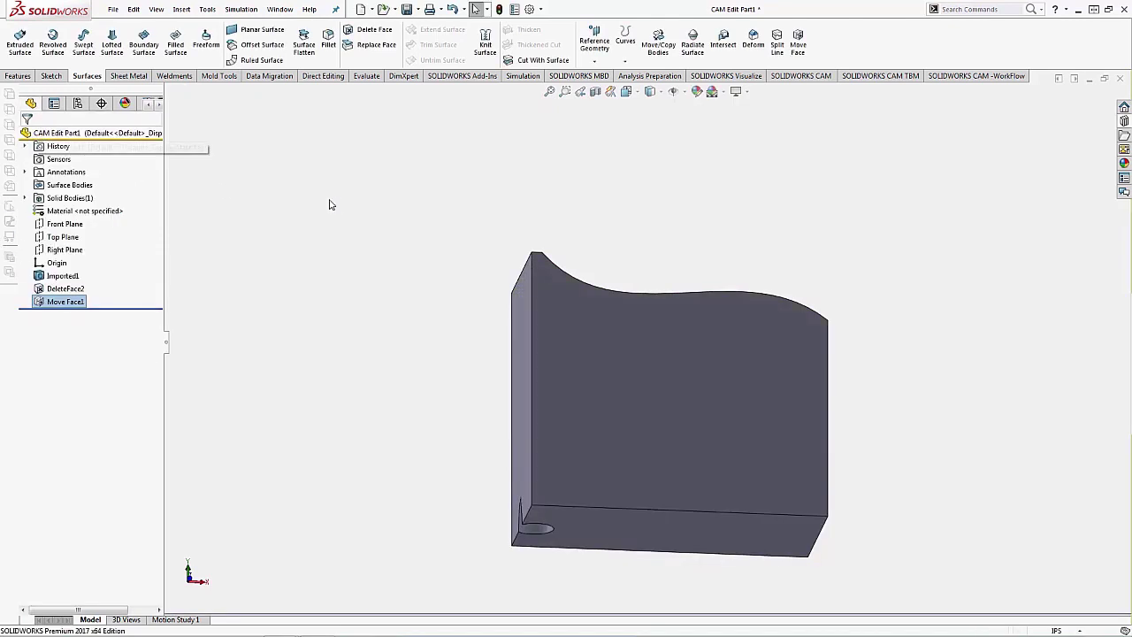
{"action": "middle_click_drag", "start_coordinate": [402, 339], "coordinate": [395, 447]}
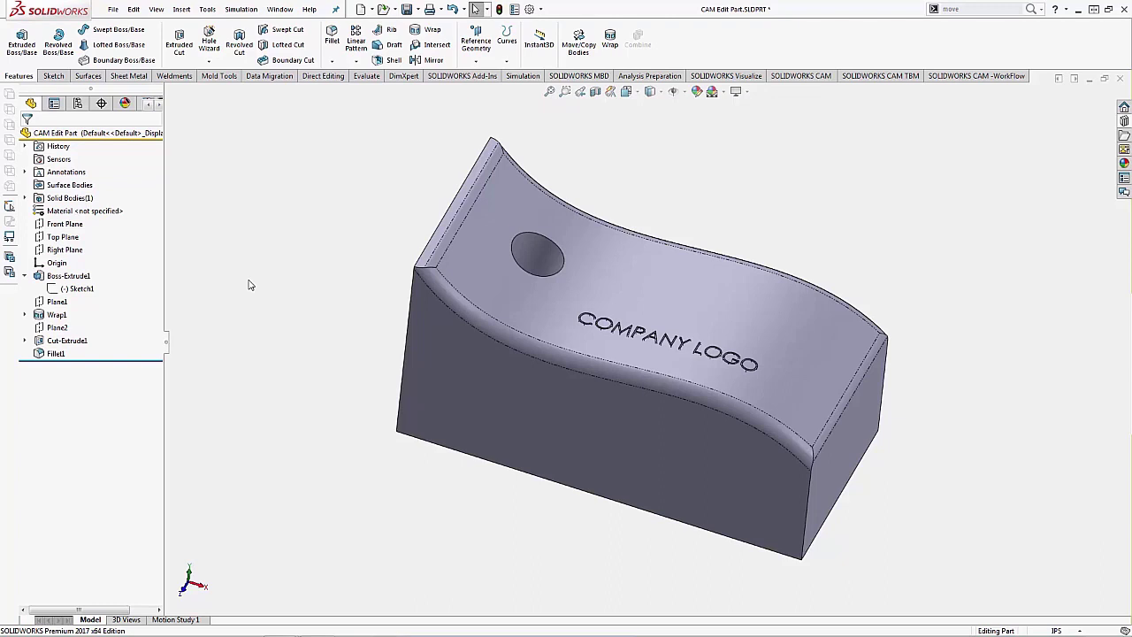
Step: Search the commands for "move" and start Move/Copy Bodies on the filleted CAM Edit Part
{"action": "left_click", "coordinate": [575, 42]}
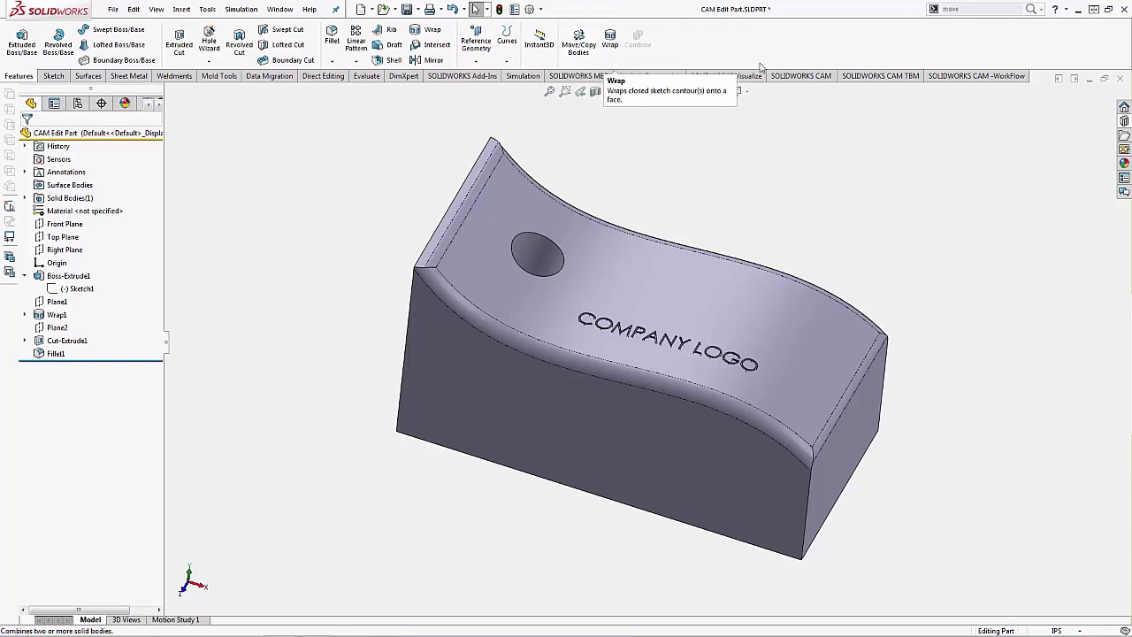
{"action": "left_click", "coordinate": [1042, 10]}
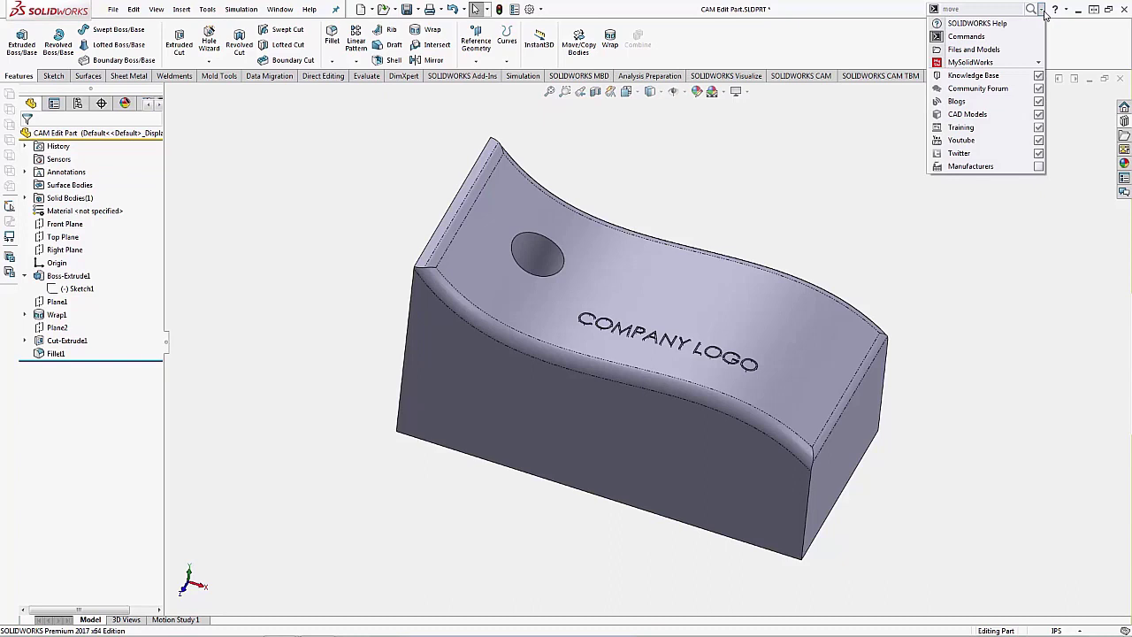
{"action": "left_click", "coordinate": [982, 39]}
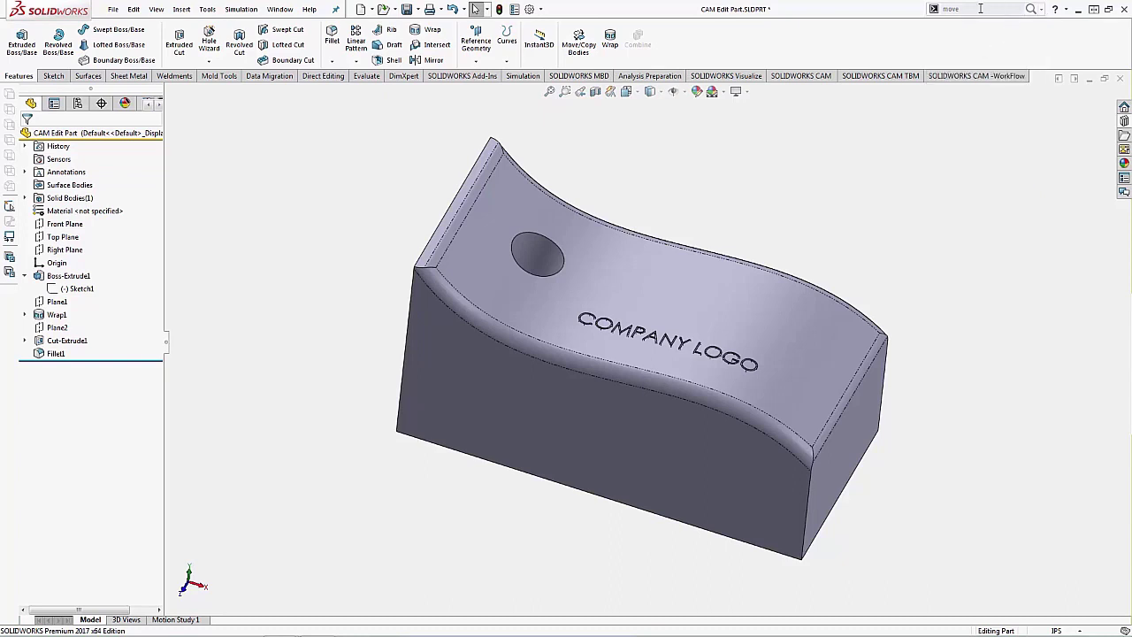
{"action": "double_click", "coordinate": [981, 9]}
{"action": "left_click", "coordinate": [1030, 11]}
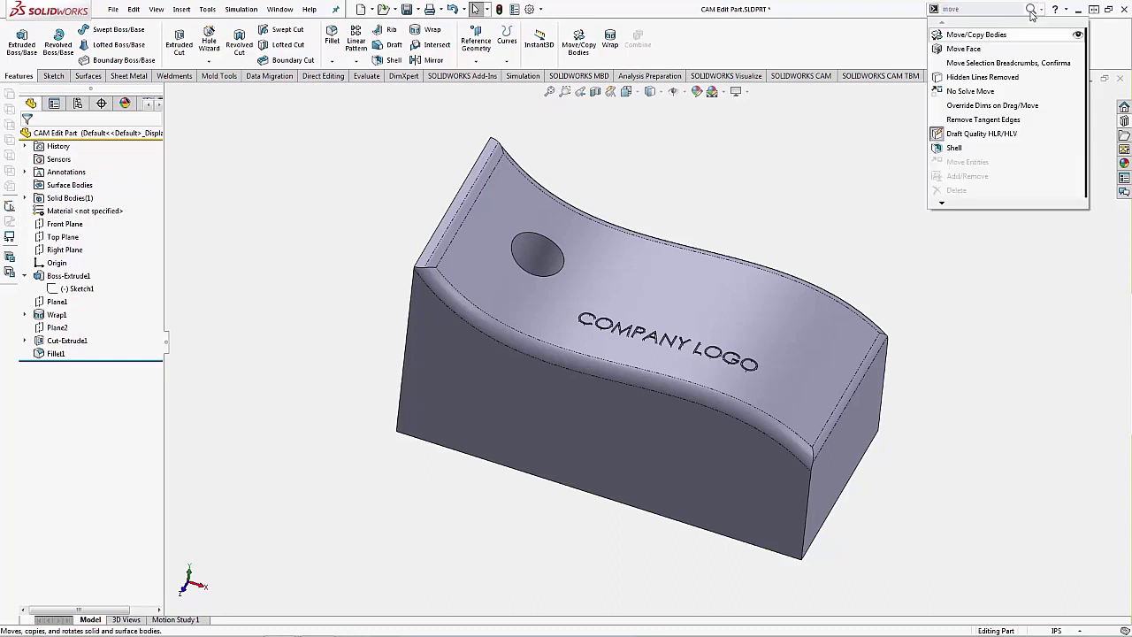
{"action": "left_click", "coordinate": [973, 35]}
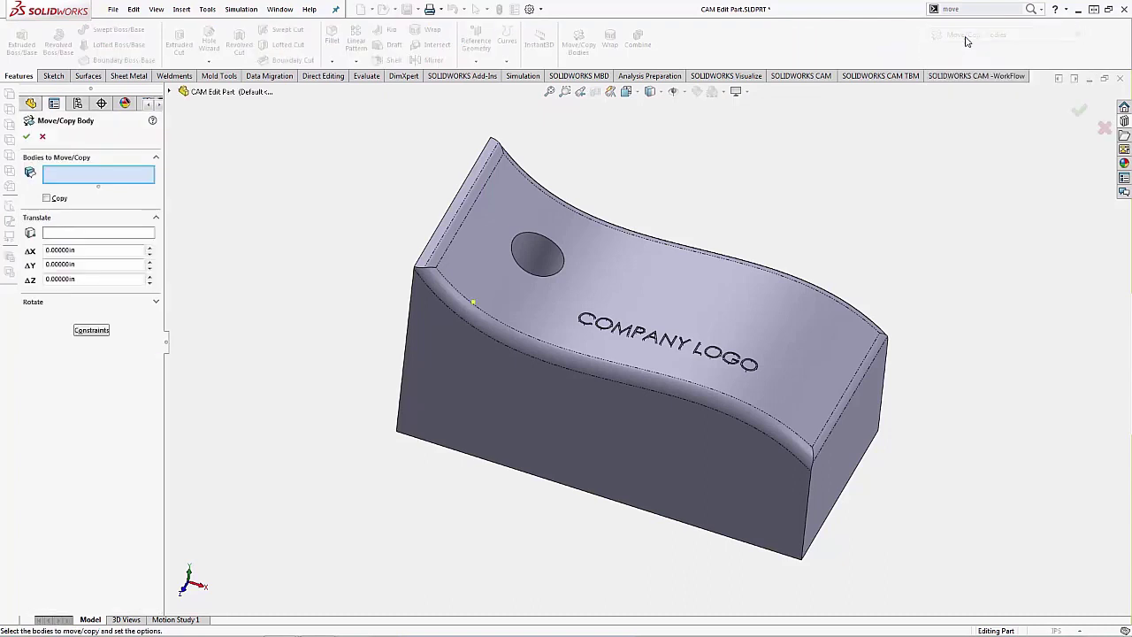
Step: Translate the filleted block body 1.25 in along Y with Move/Copy Bodies and check its new position against the origin
{"action": "left_click", "coordinate": [91, 330]}
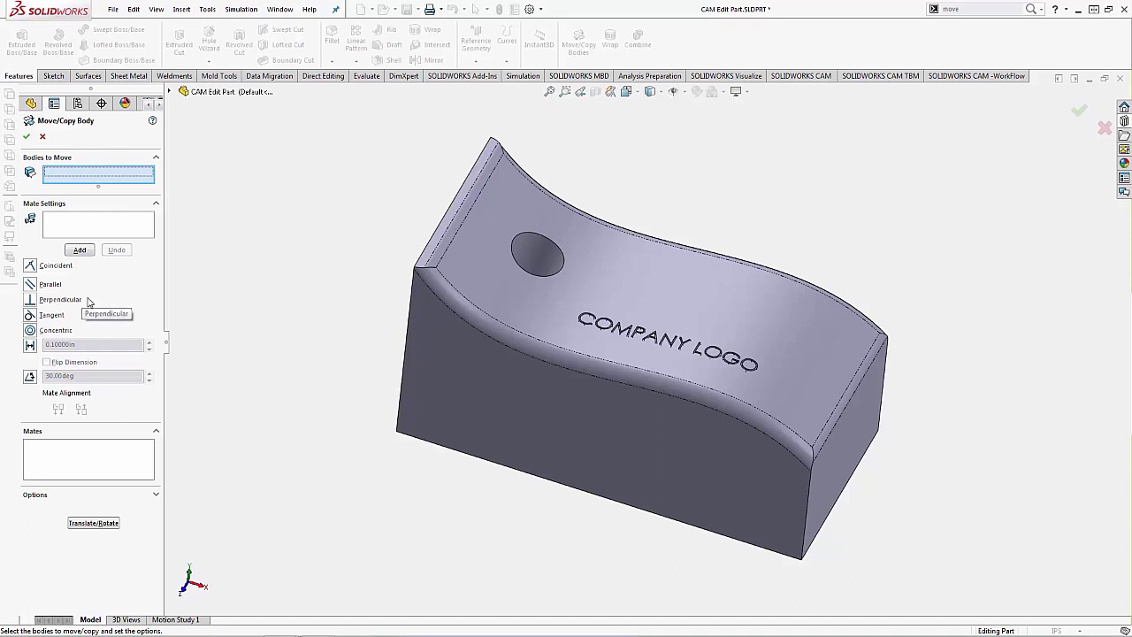
{"action": "left_click", "coordinate": [100, 522]}
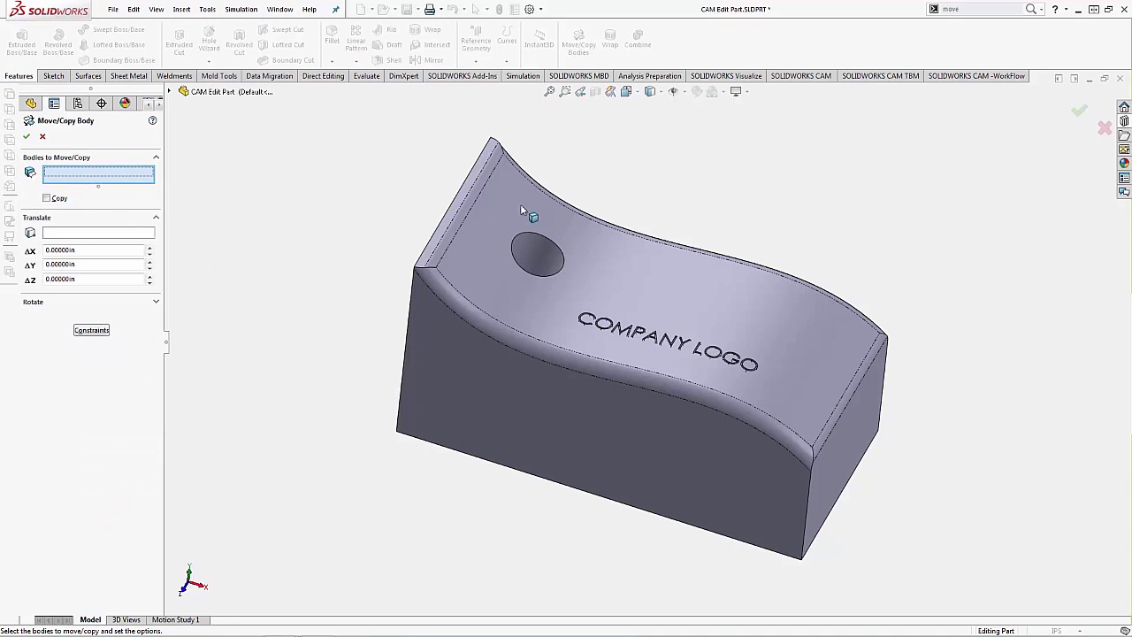
{"action": "left_click", "coordinate": [647, 285]}
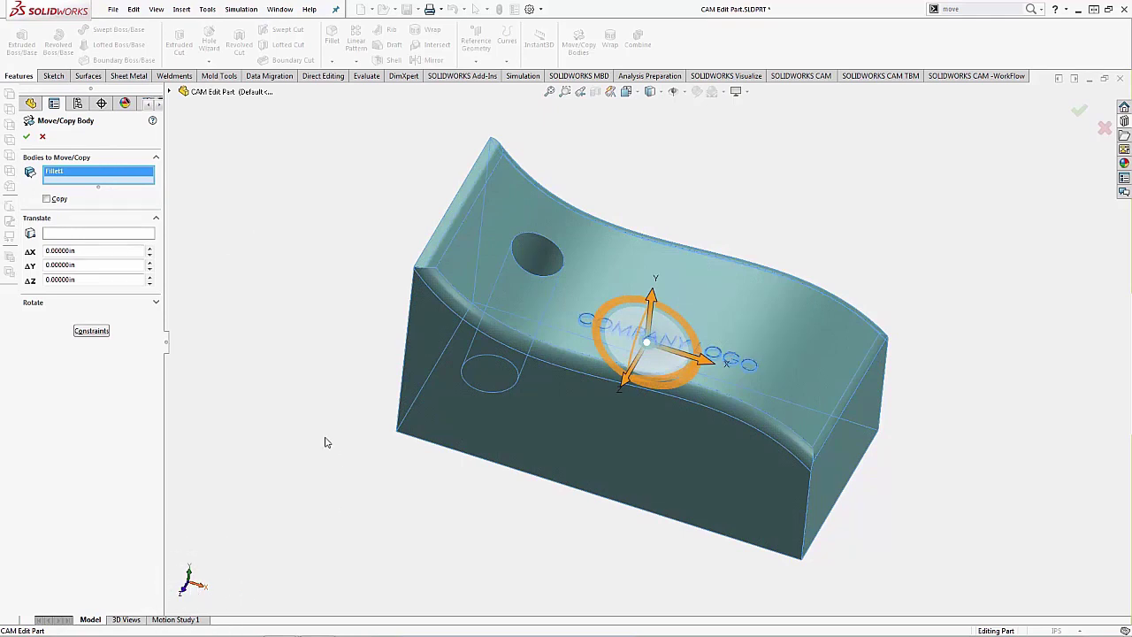
{"action": "left_click", "coordinate": [83, 266]}
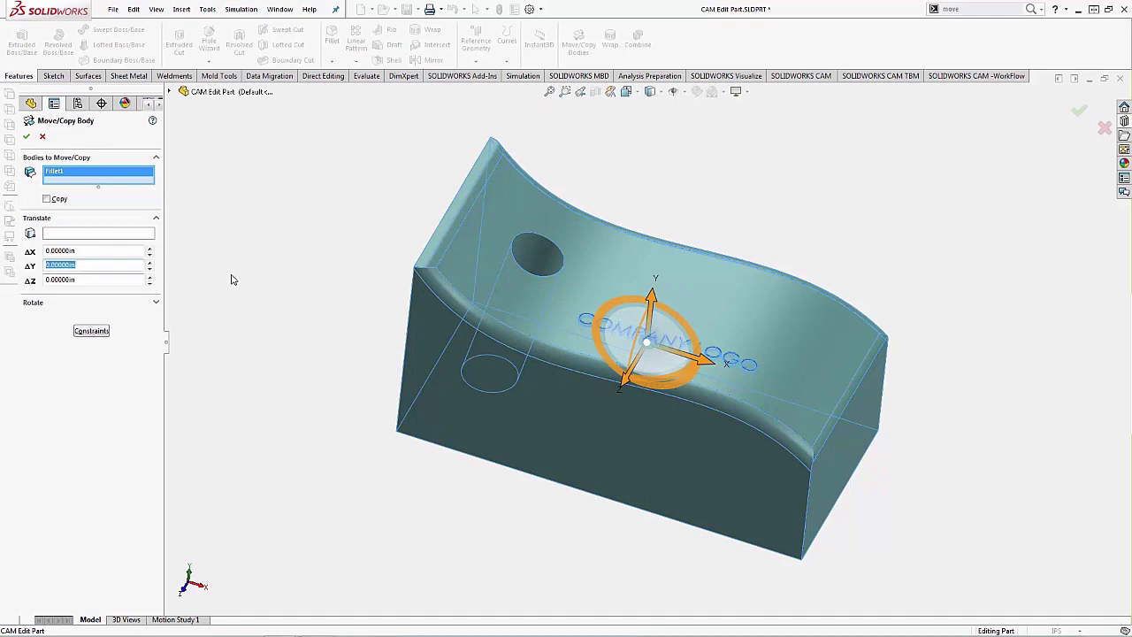
{"action": "type", "text": "1.25"}
{"action": "key", "text": "Return"}
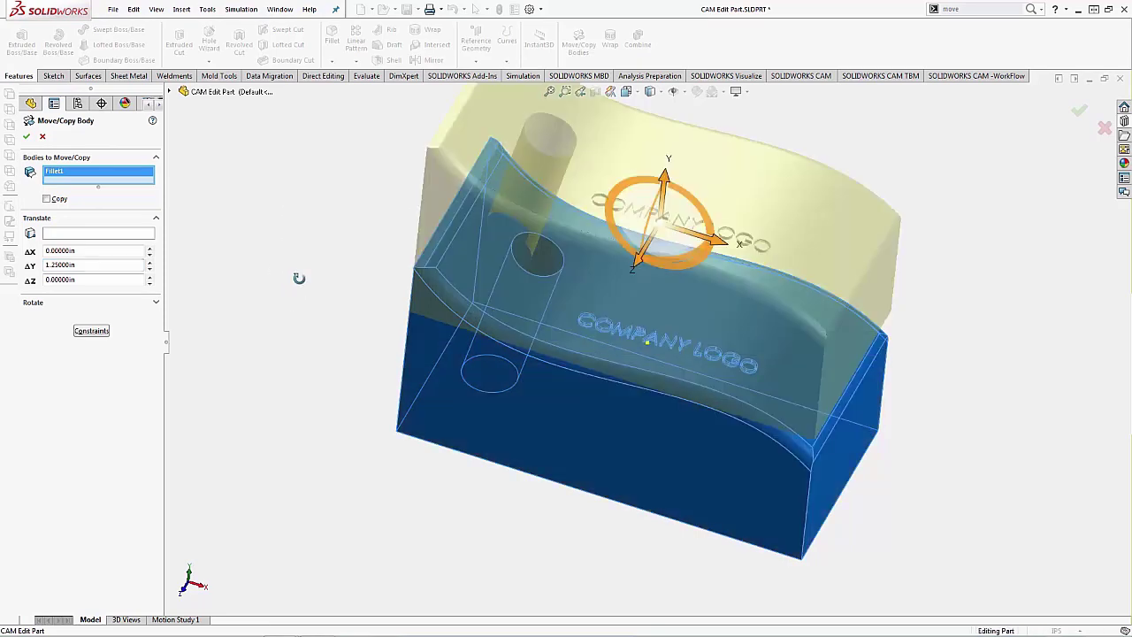
{"action": "middle_click_drag", "start_coordinate": [350, 275], "coordinate": [318, 315]}
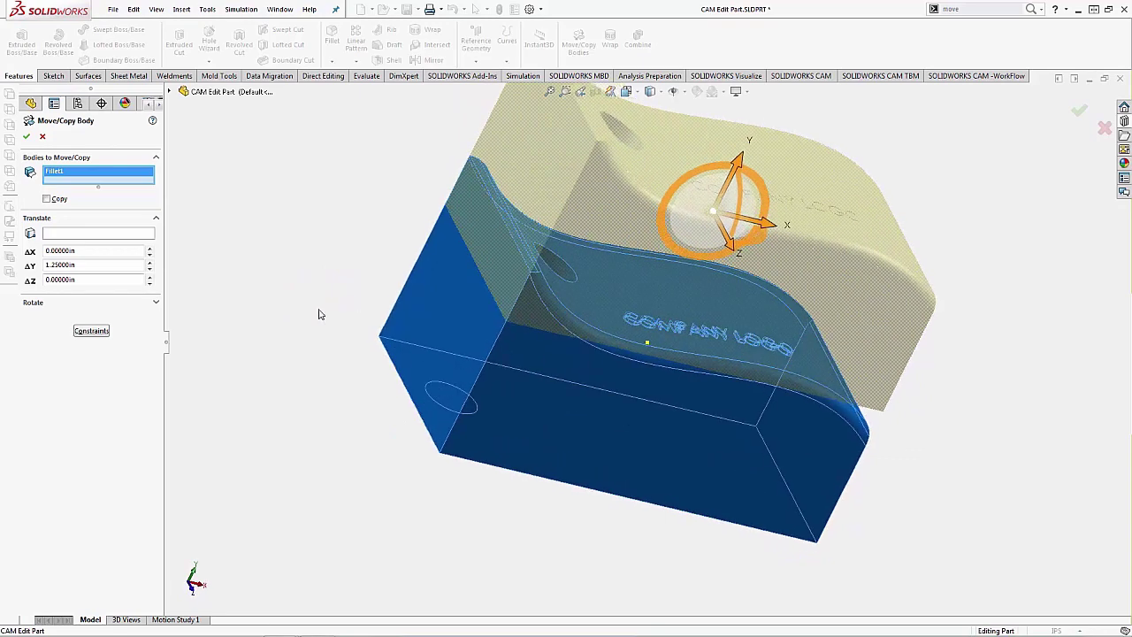
{"action": "left_click", "coordinate": [28, 137]}
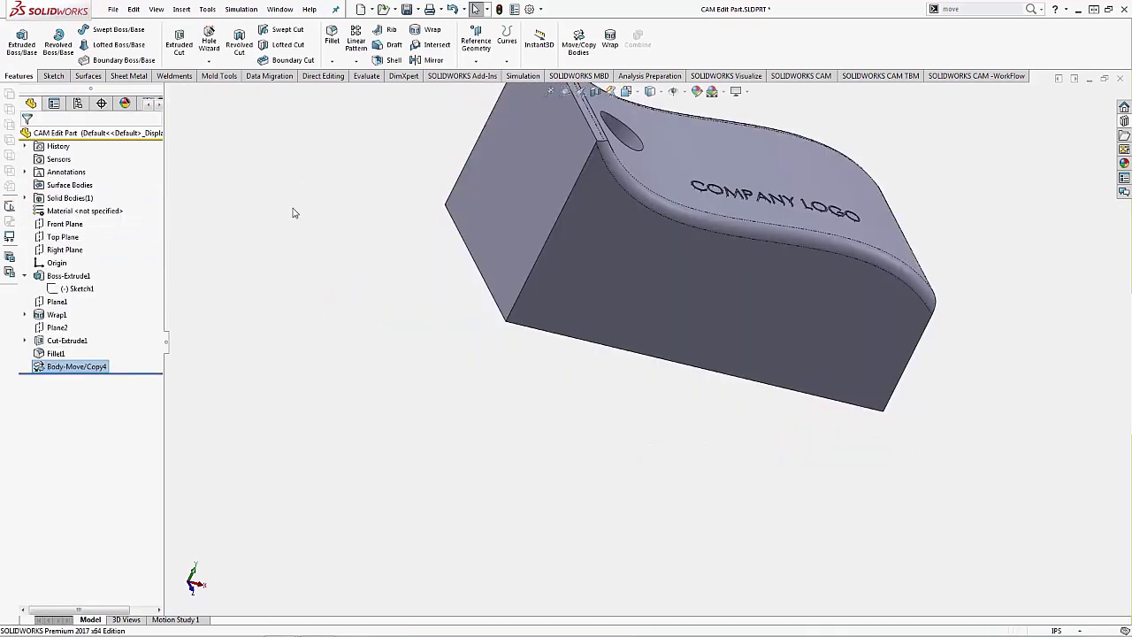
{"action": "left_click", "coordinate": [56, 263]}
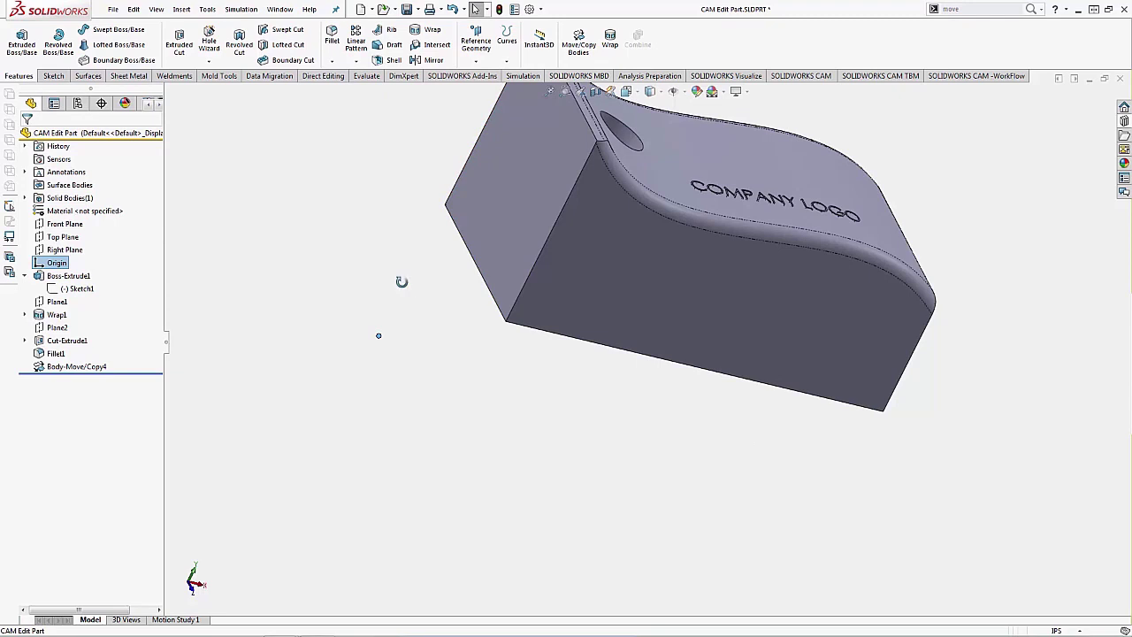
{"action": "key", "text": "ctrl+shift+z"}
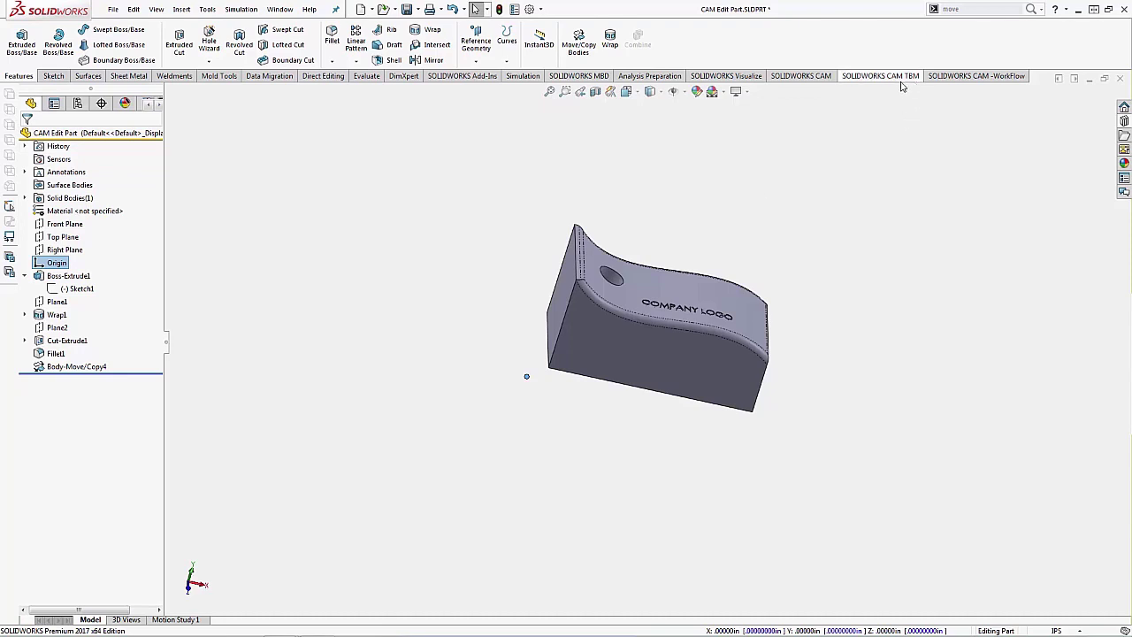
Step: Set up another Move/Copy Bodies operation on the translated block, using the Rotate options with a reference selection
{"action": "left_click", "coordinate": [580, 45]}
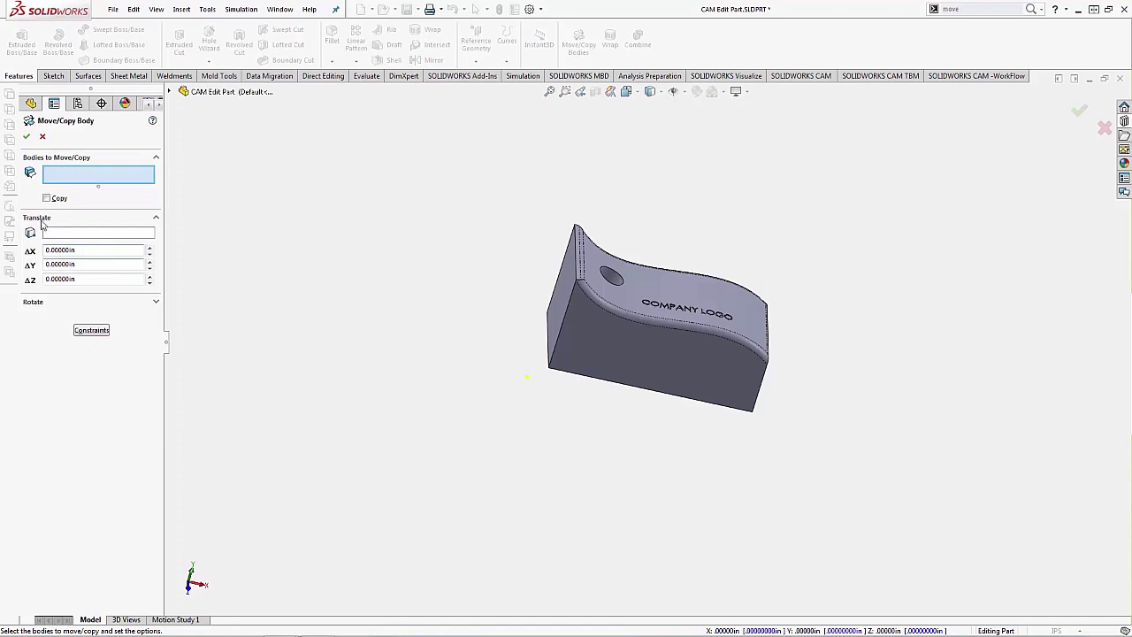
{"action": "left_click", "coordinate": [36, 302]}
{"action": "left_click", "coordinate": [55, 253]}
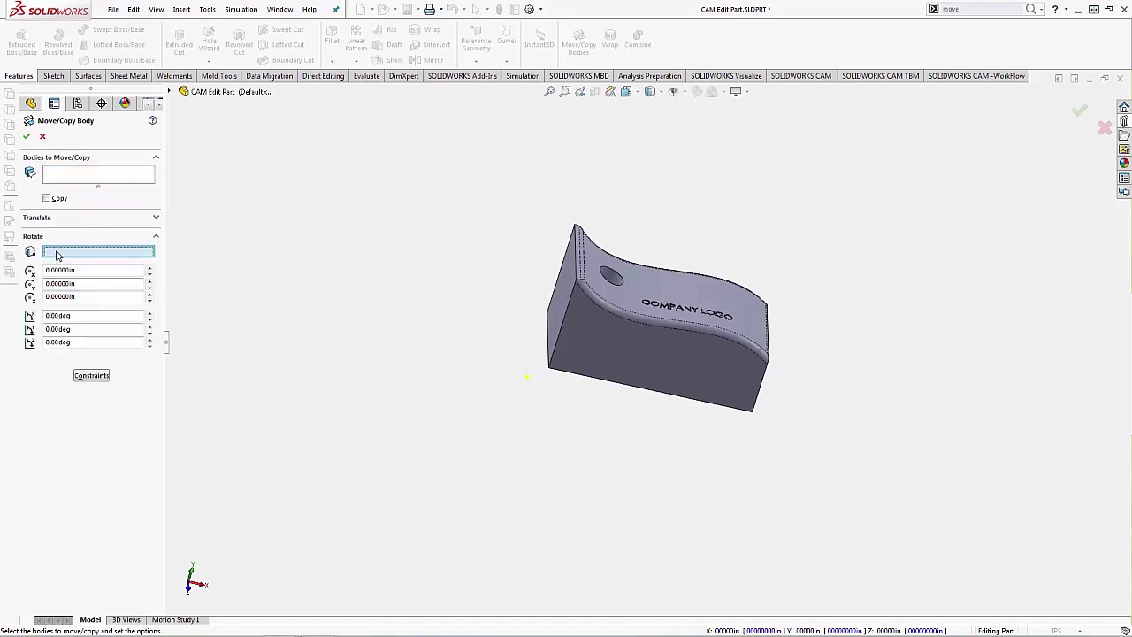
{"action": "left_click", "coordinate": [74, 177]}
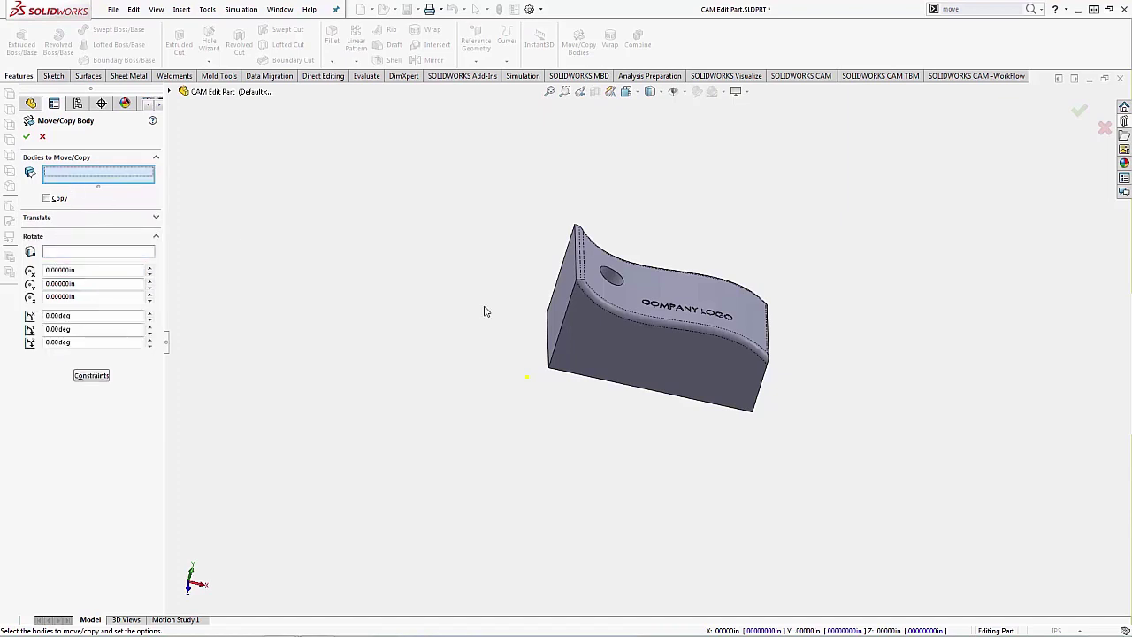
{"action": "left_click", "coordinate": [640, 353]}
{"action": "left_click", "coordinate": [62, 254]}
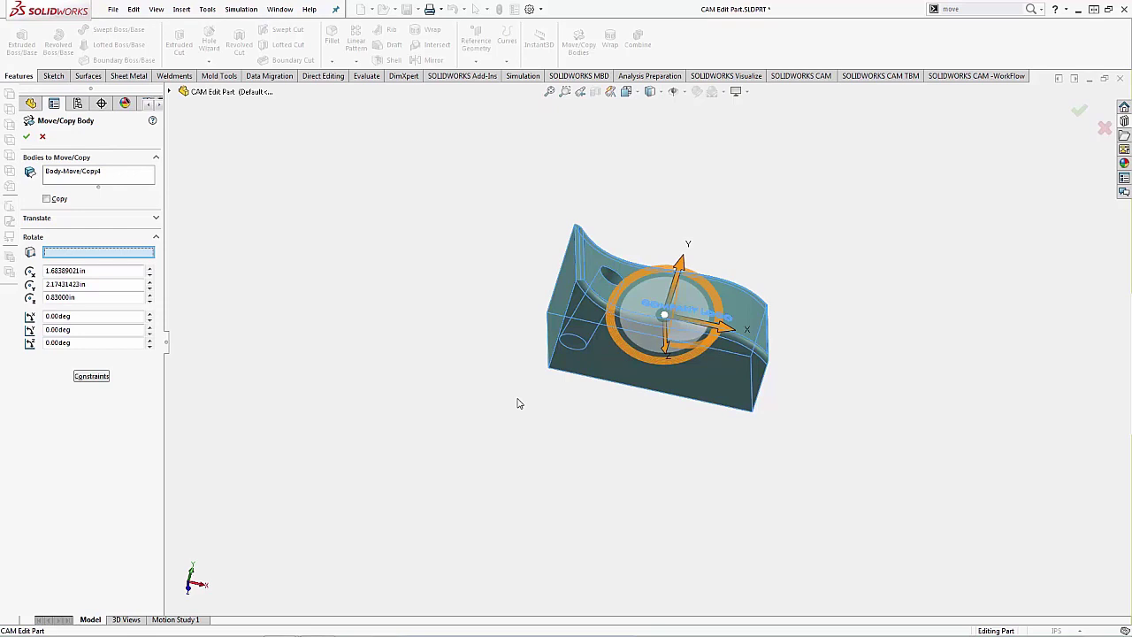
{"action": "left_click", "coordinate": [84, 254]}
Step: Rotate the block body 15° about the bottom edge of its flat end face beside the hole
{"action": "mouse_move", "coordinate": [416, 304]}
{"action": "middle_mouse_down"}
{"action": "mouse_move", "coordinate": [430, 309]}
{"action": "mouse_move", "coordinate": [422, 313]}
{"action": "middle_mouse_up"}
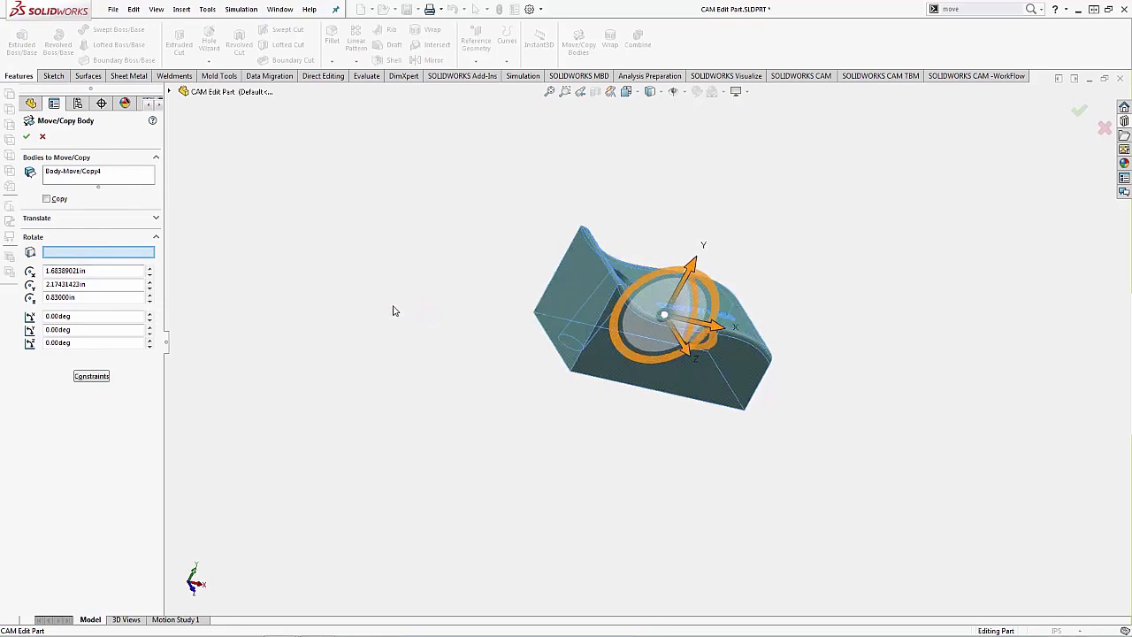
{"action": "left_click", "coordinate": [567, 366]}
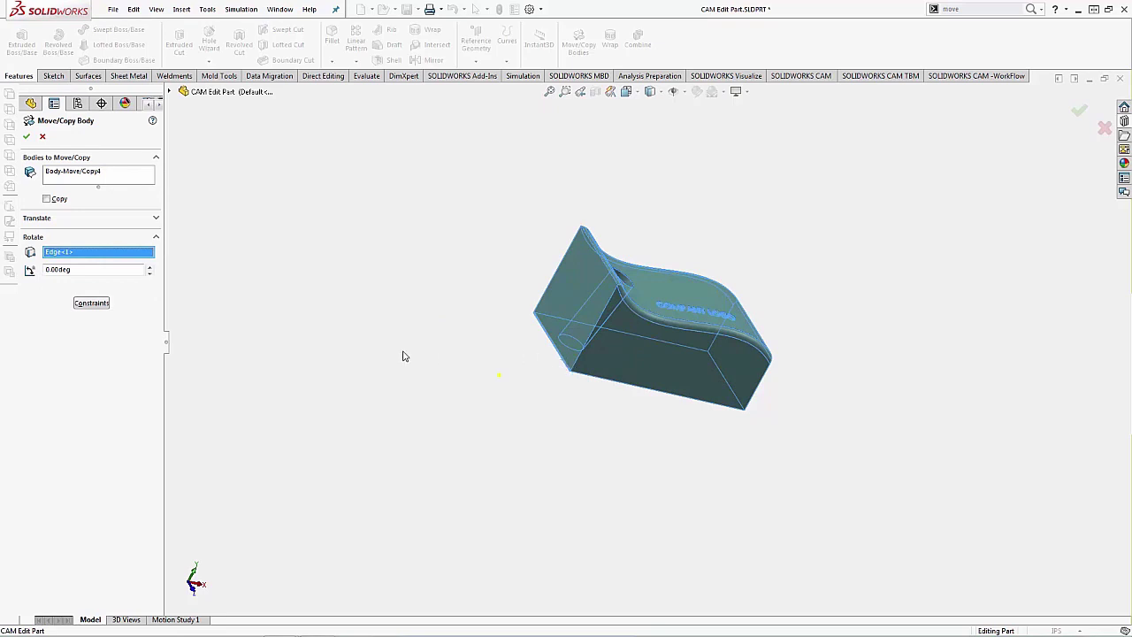
{"action": "left_click", "coordinate": [78, 270]}
{"action": "left_click", "coordinate": [148, 267]}
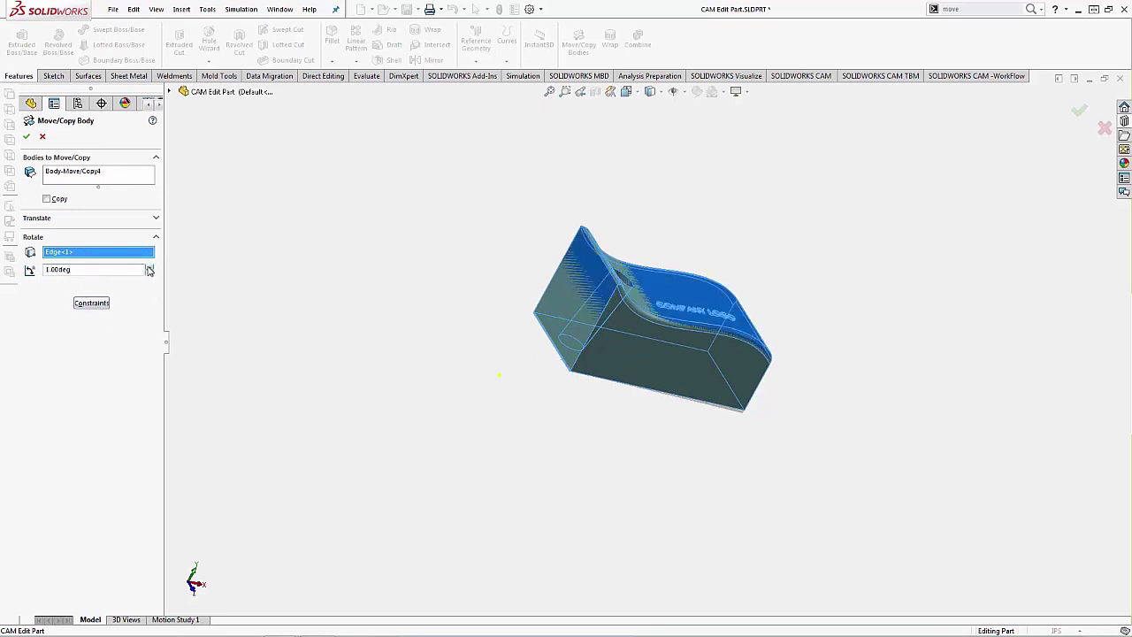
{"action": "left_click", "coordinate": [149, 267]}
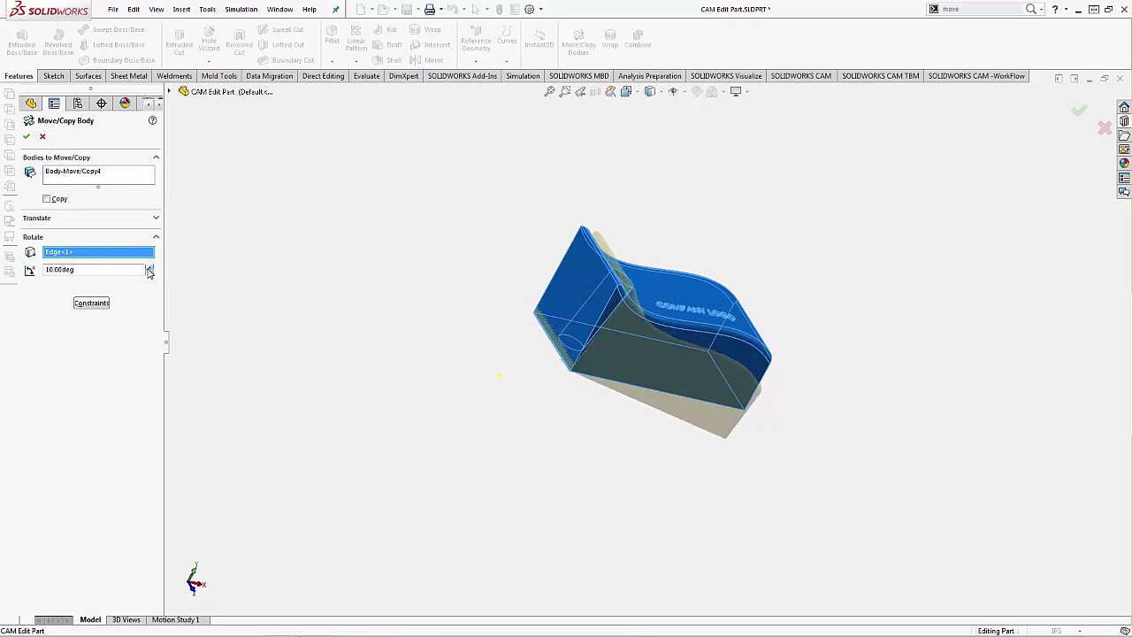
{"action": "middle_click_drag", "start_coordinate": [317, 252], "coordinate": [461, 234]}
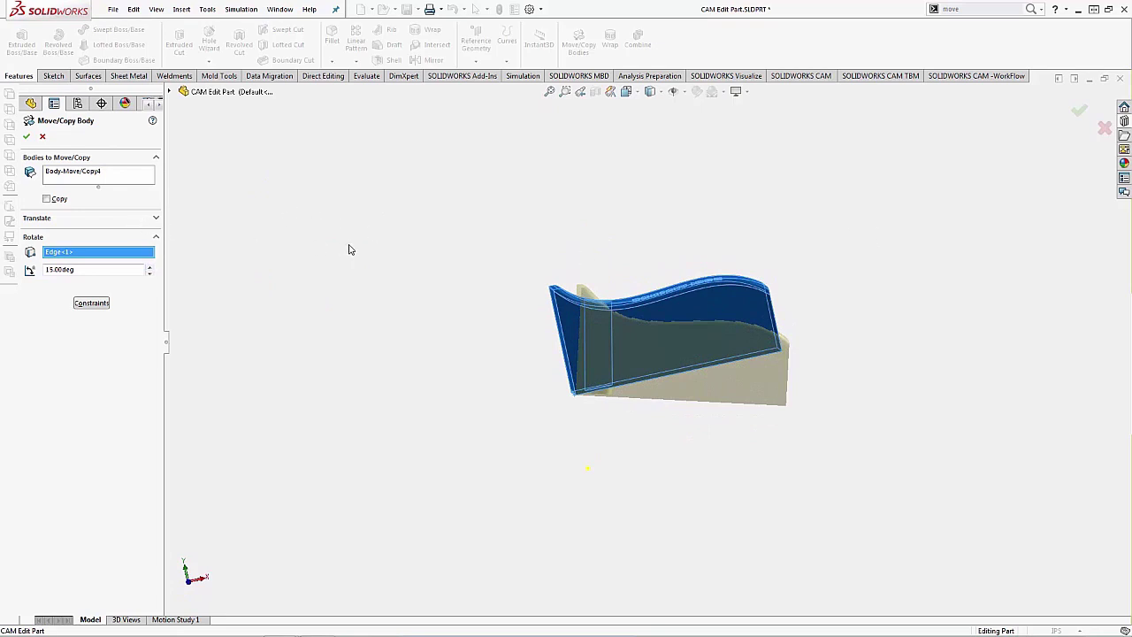
{"action": "middle_click_drag", "start_coordinate": [323, 227], "coordinate": [309, 249]}
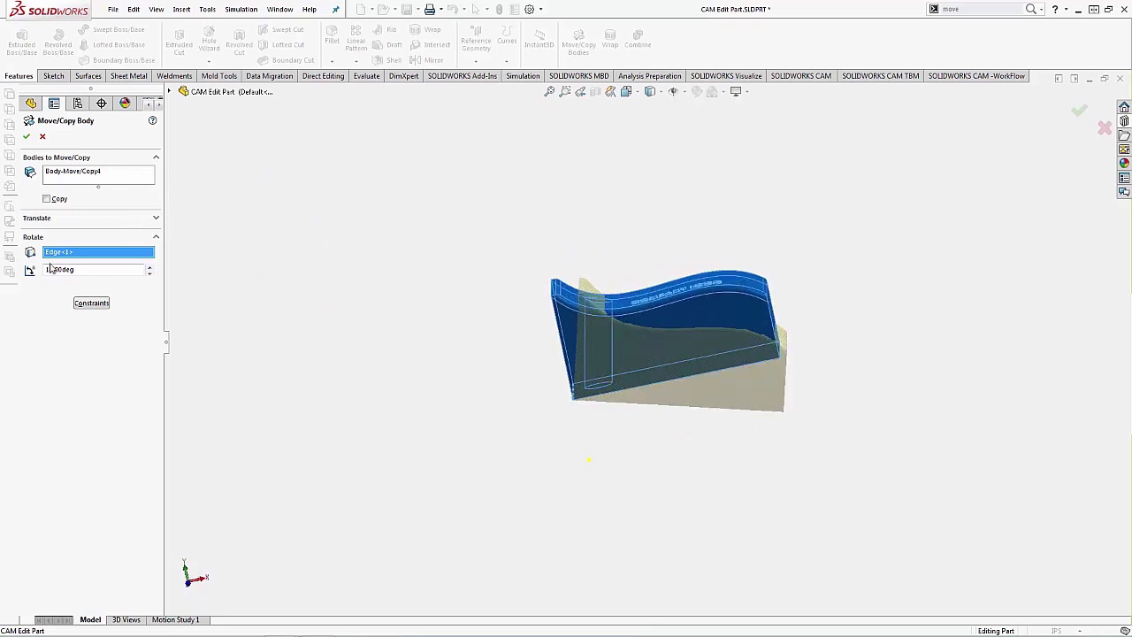
{"action": "left_click", "coordinate": [27, 135]}
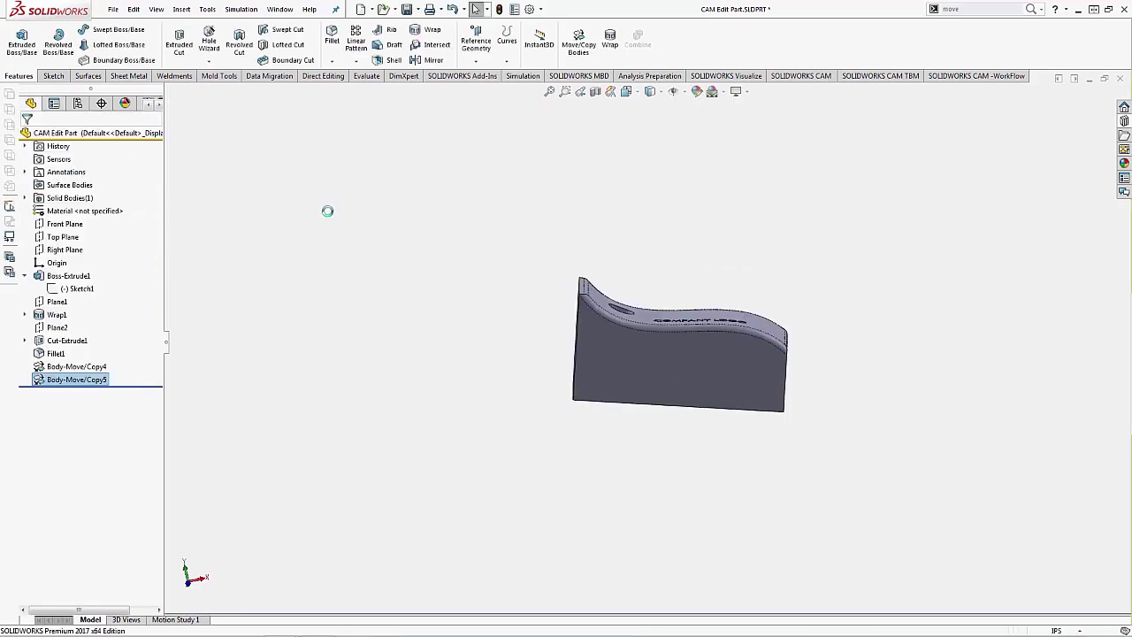
Step: Inspect the rotated block's orientation relative to the origin, the Front Plane and the Top Plane
{"action": "left_click", "coordinate": [56, 263]}
{"action": "middle_click_drag", "start_coordinate": [277, 260], "coordinate": [334, 290]}
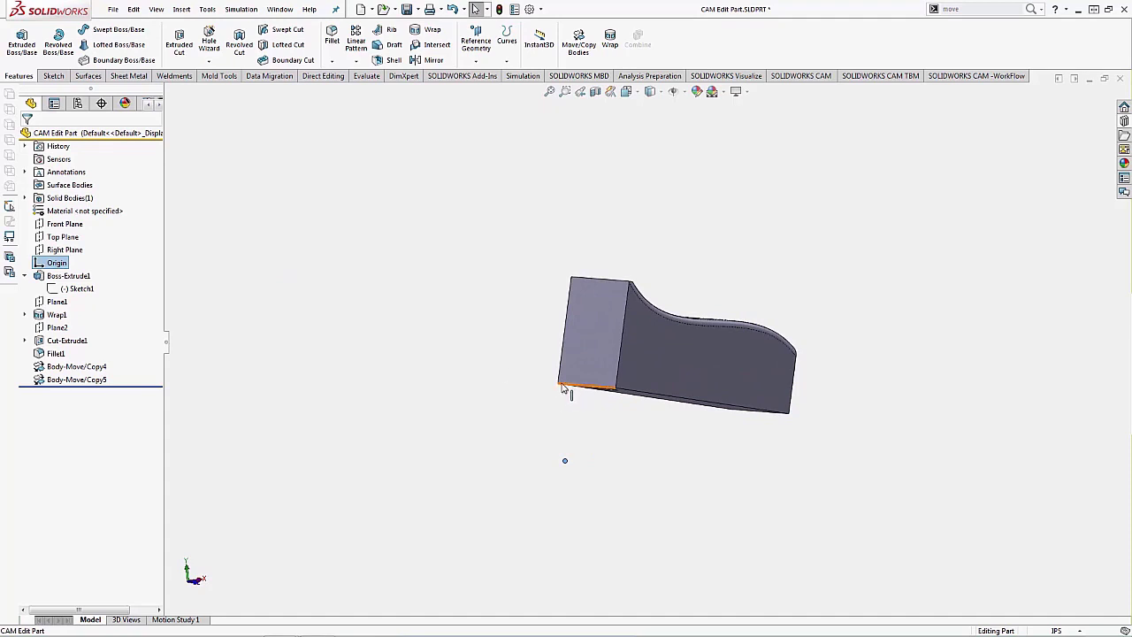
{"action": "middle_click_drag", "start_coordinate": [462, 278], "coordinate": [396, 284]}
{"action": "left_click", "coordinate": [59, 224]}
{"action": "left_click", "coordinate": [54, 238]}
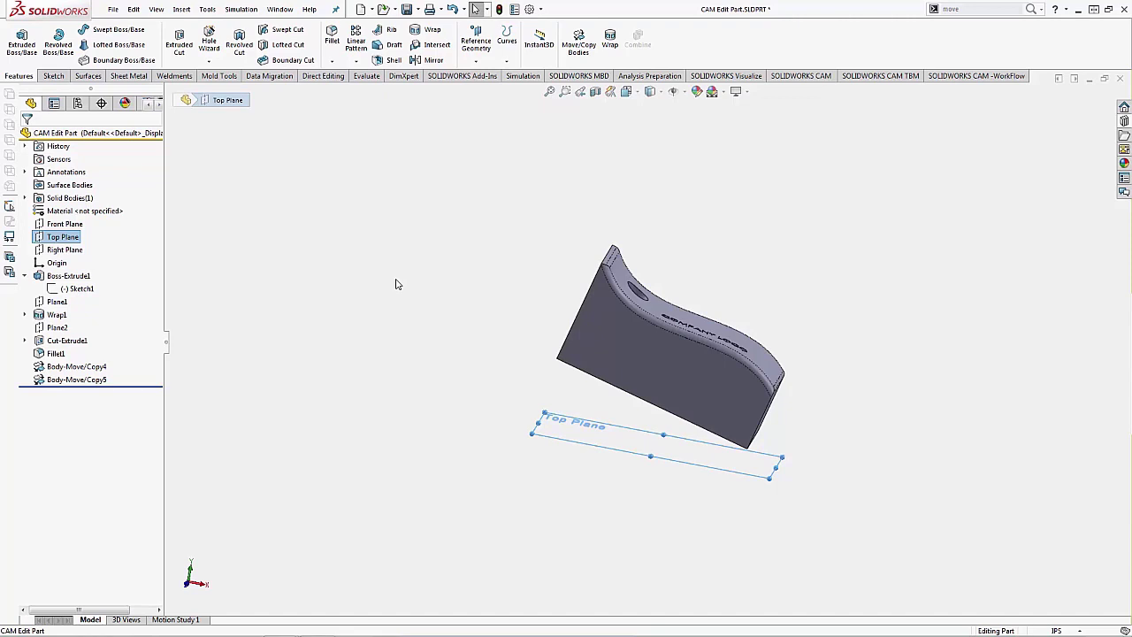
{"action": "middle_click_drag", "start_coordinate": [422, 351], "coordinate": [513, 466]}
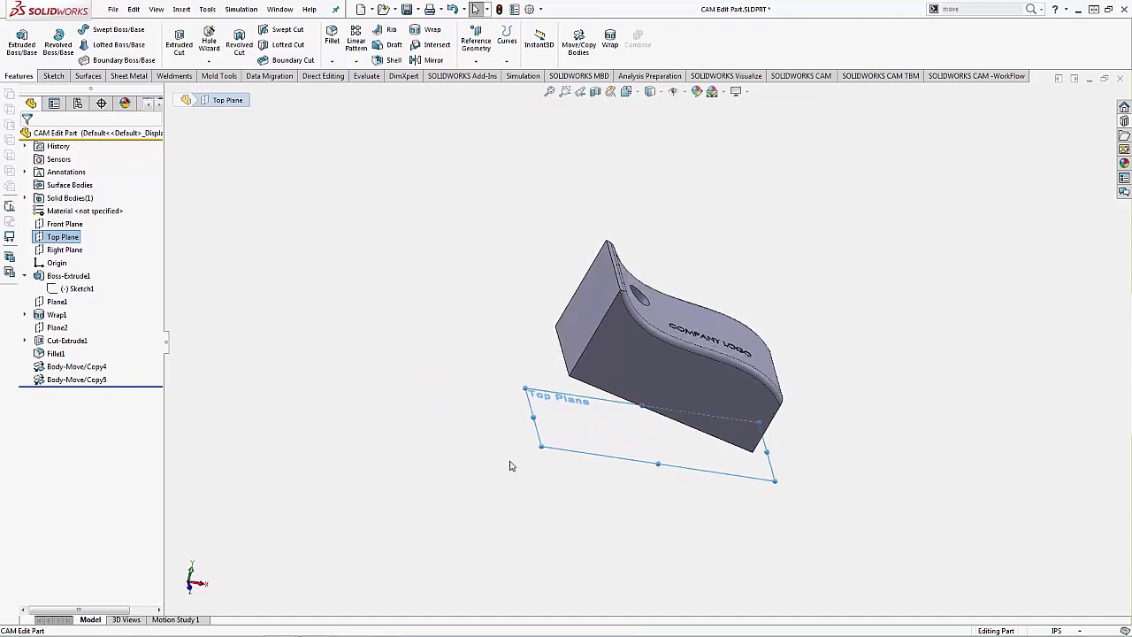